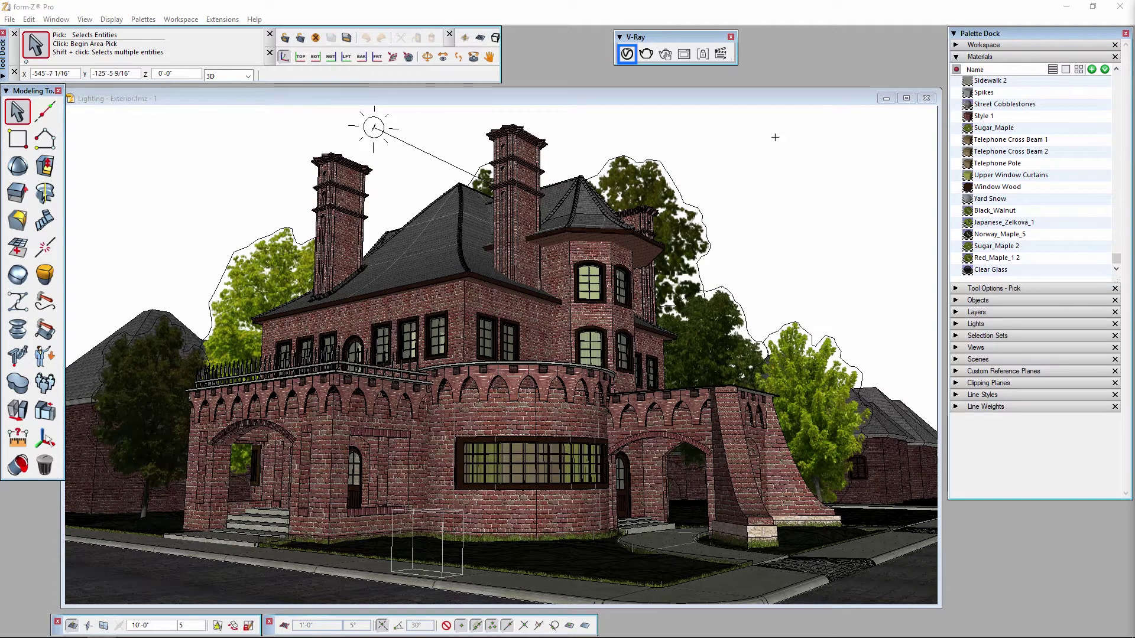
# Reset the V-Ray settings and pick the Architectural design initial scene setup
pyautogui.click(627, 55)
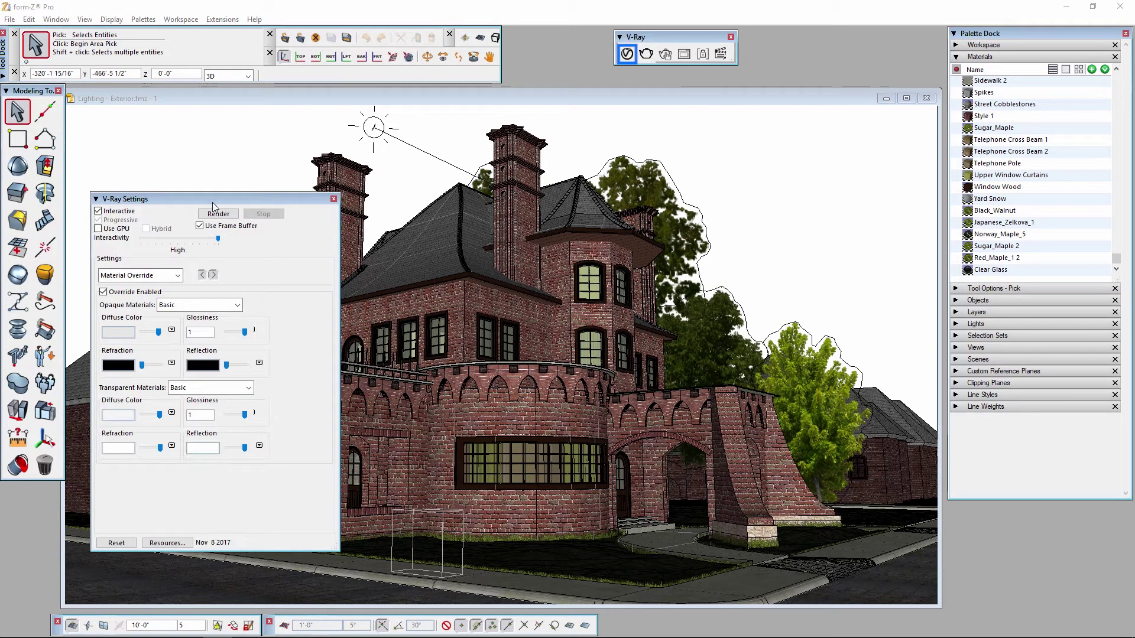
pyautogui.moveTo(213, 206); pyautogui.dragTo(810, 142)
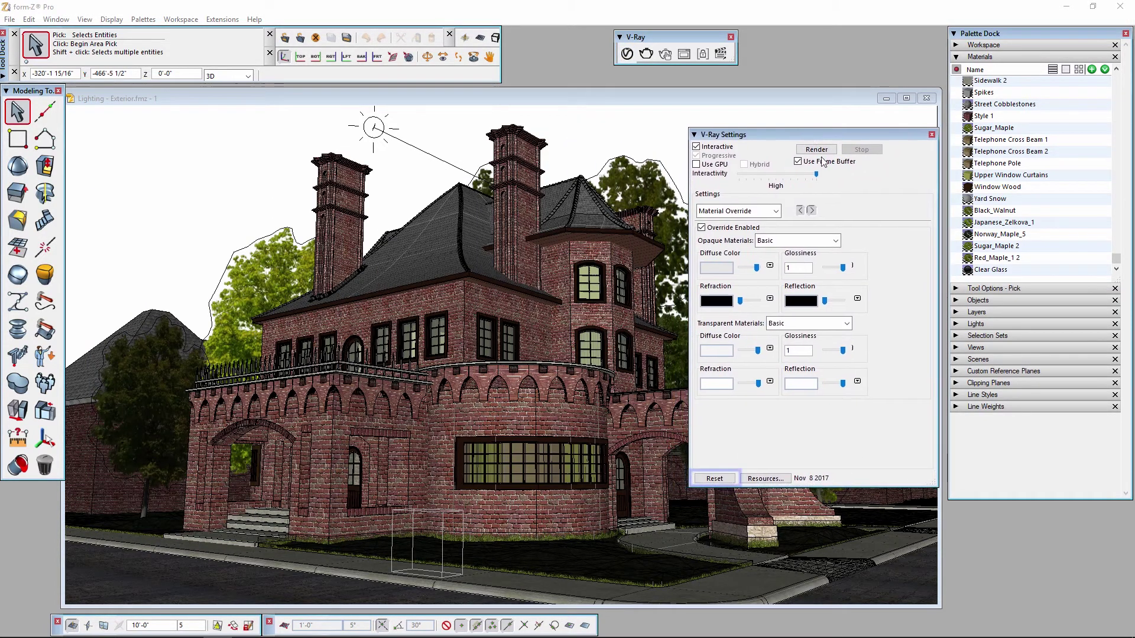
pyautogui.click(722, 480)
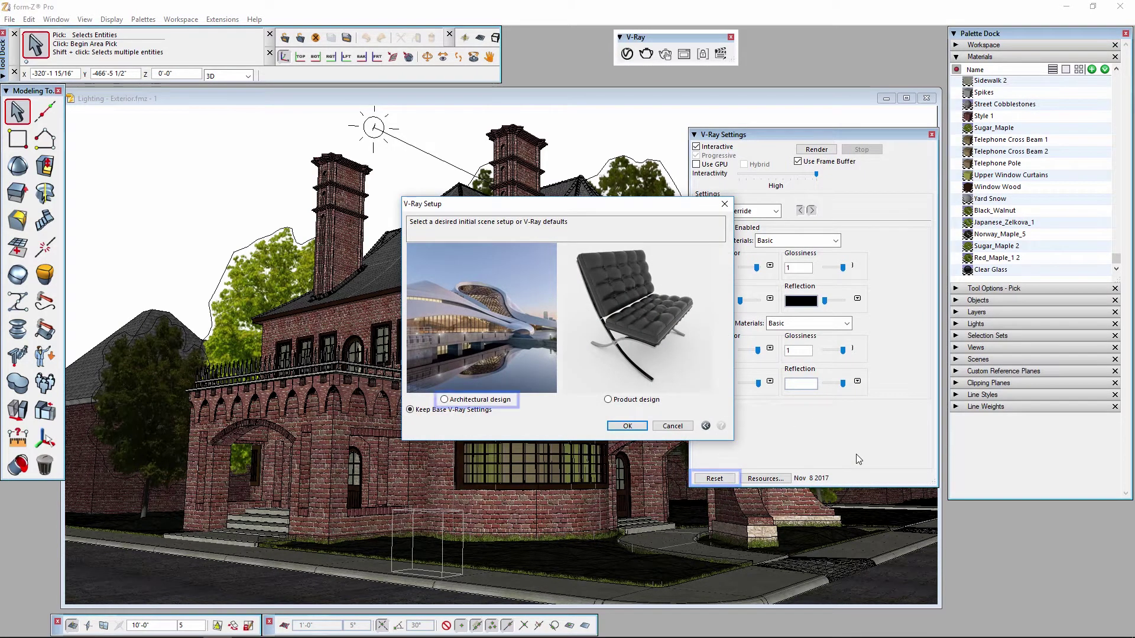
pyautogui.click(465, 398)
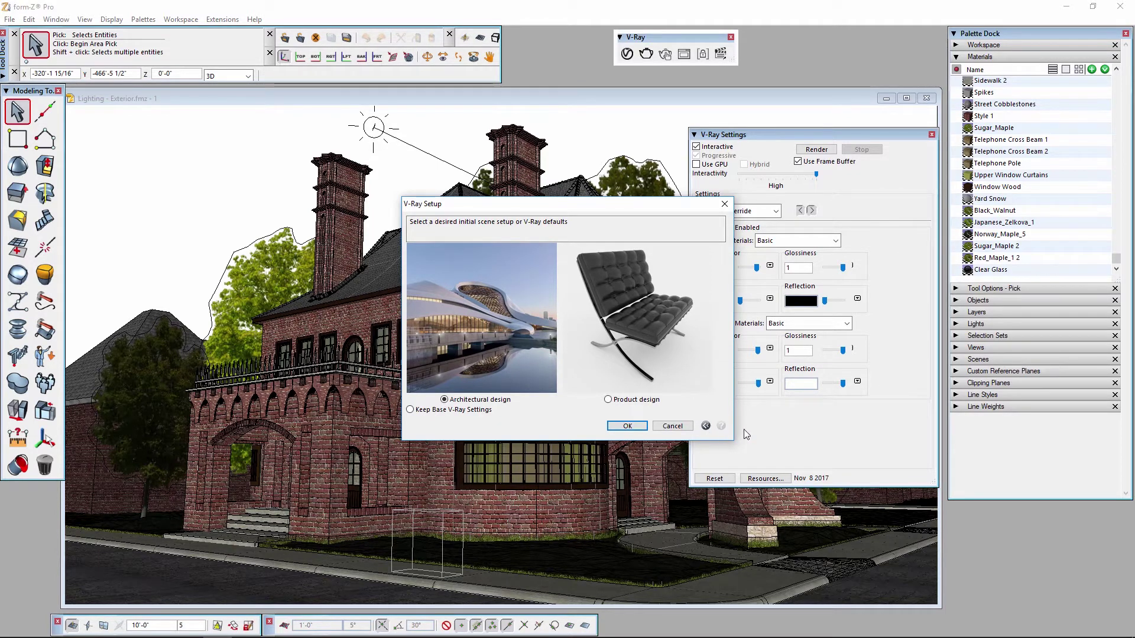
# Confirm the Architectural preset to get a white clay-override interactive render of the house in daylight
pyautogui.click(627, 426)
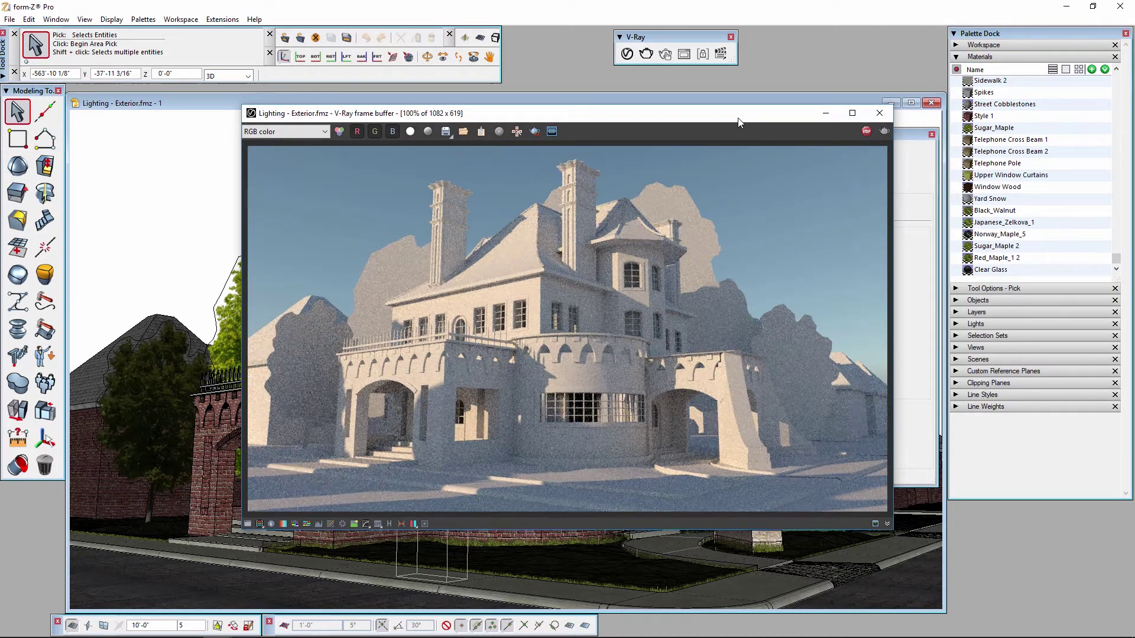
pyautogui.moveTo(732, 119); pyautogui.dragTo(513, 190)
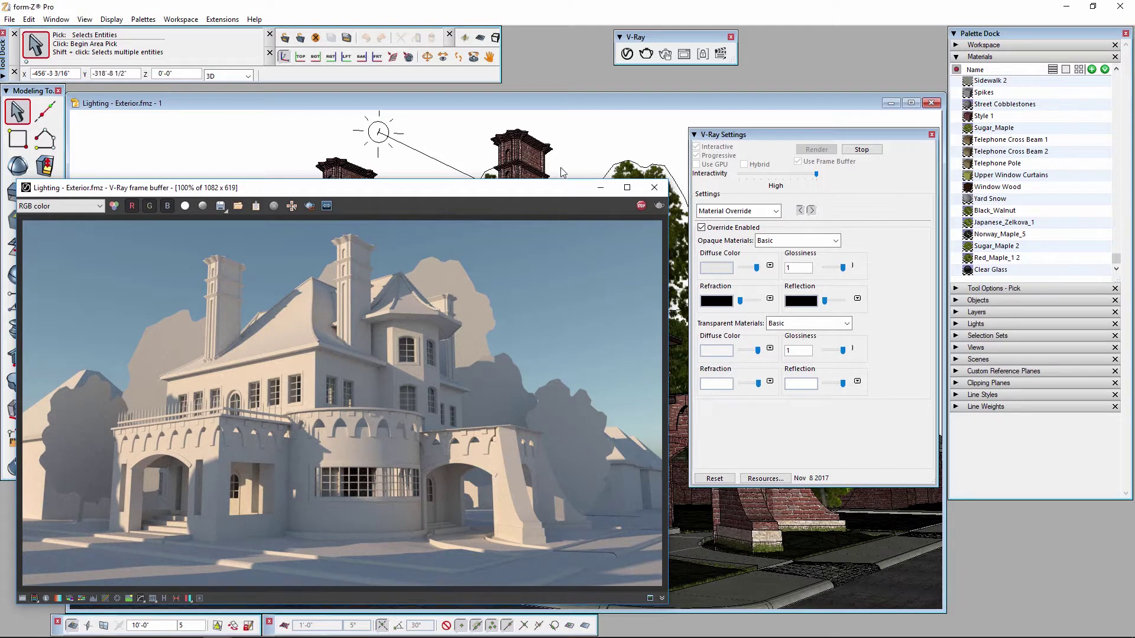
pyautogui.click(520, 155)
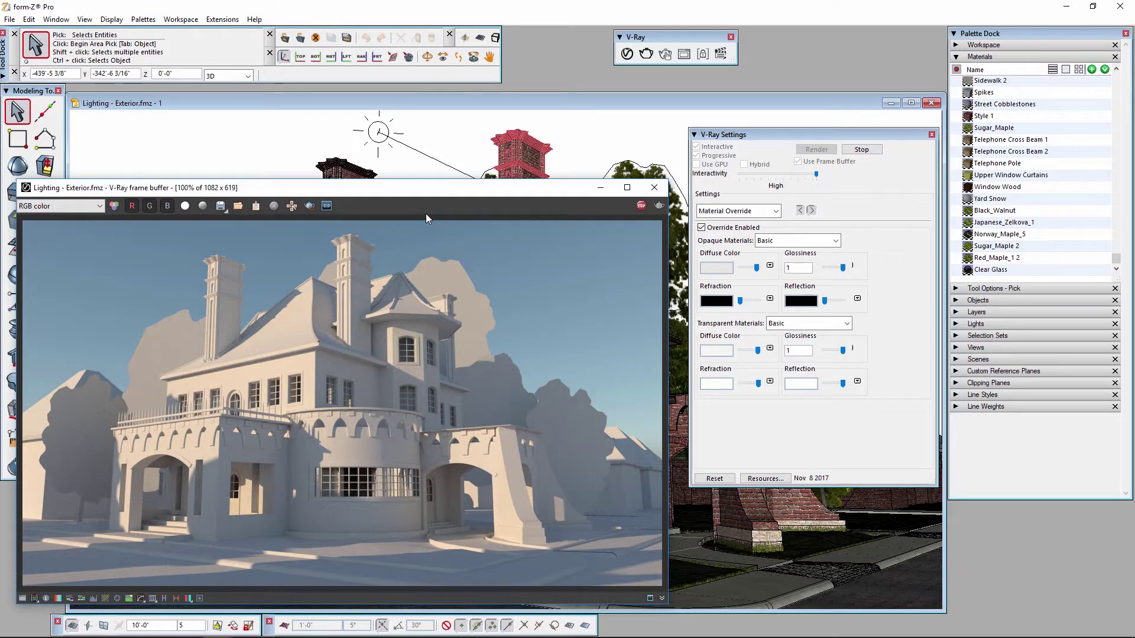
pyautogui.click(410, 145)
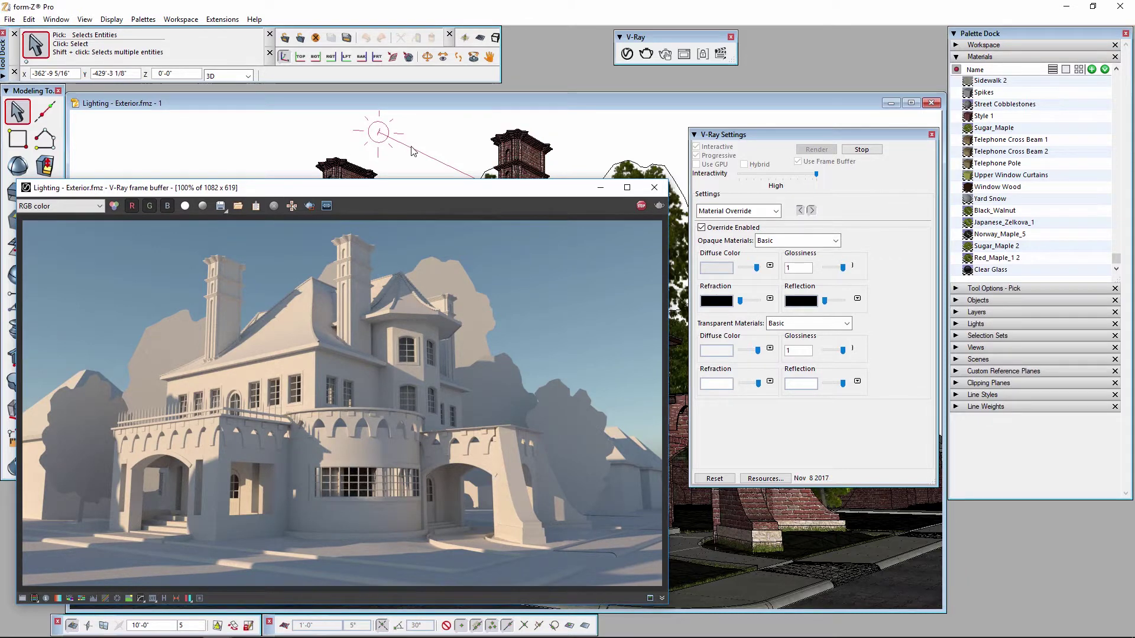
# Select the V-Ray Sun Light in the Lights list and toggle it off, then back on
pyautogui.click(412, 151)
pyautogui.click(955, 57)
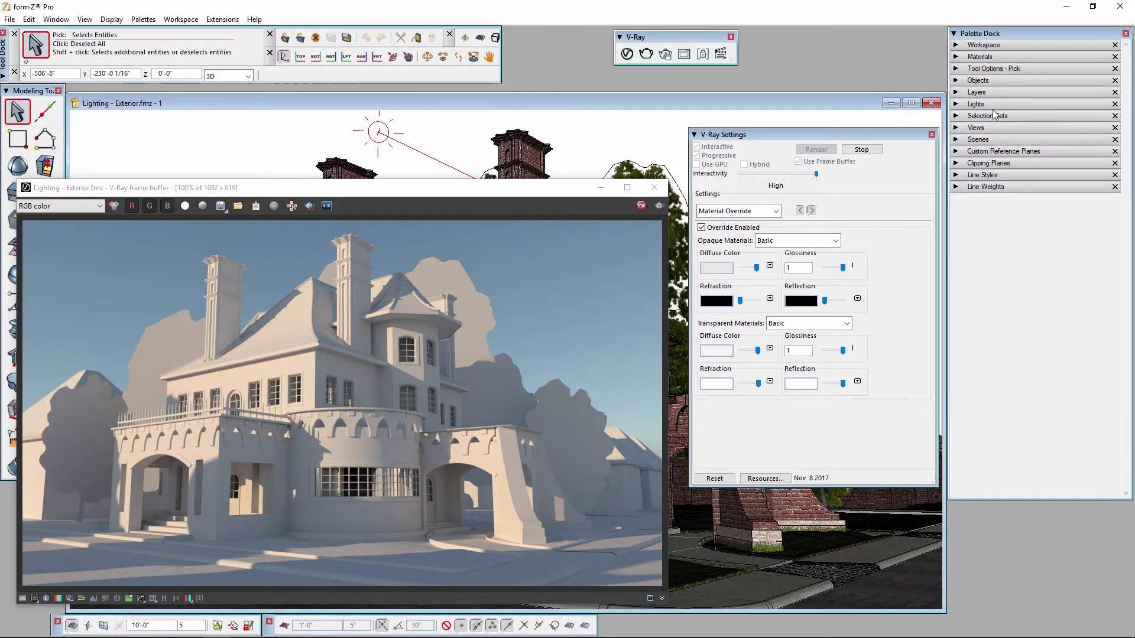
pyautogui.click(956, 104)
pyautogui.click(994, 134)
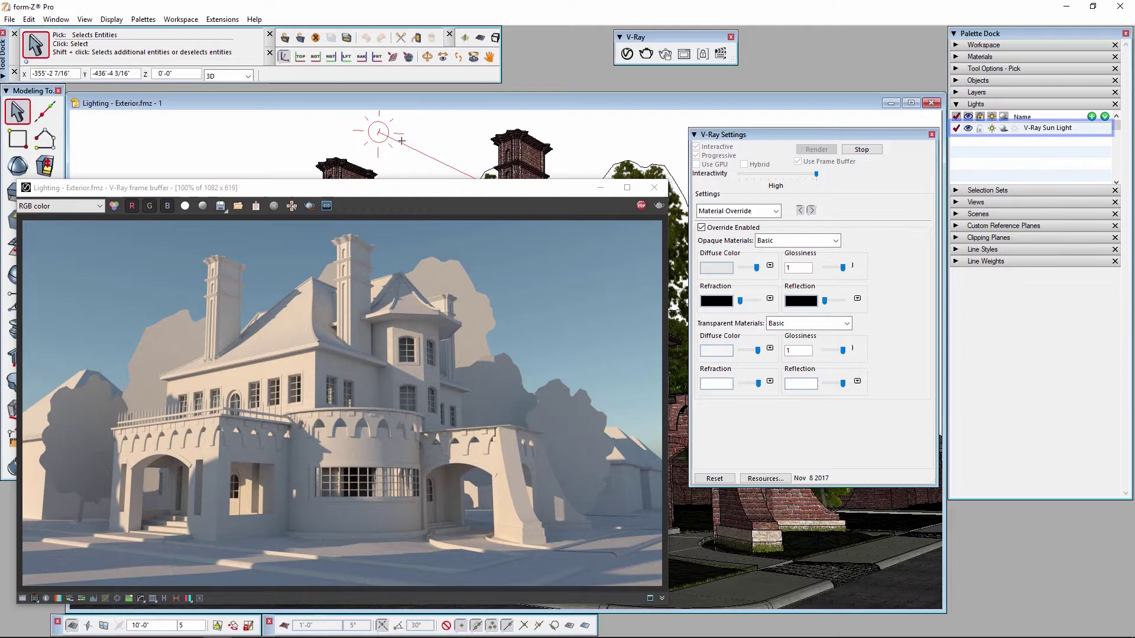
pyautogui.click(991, 129)
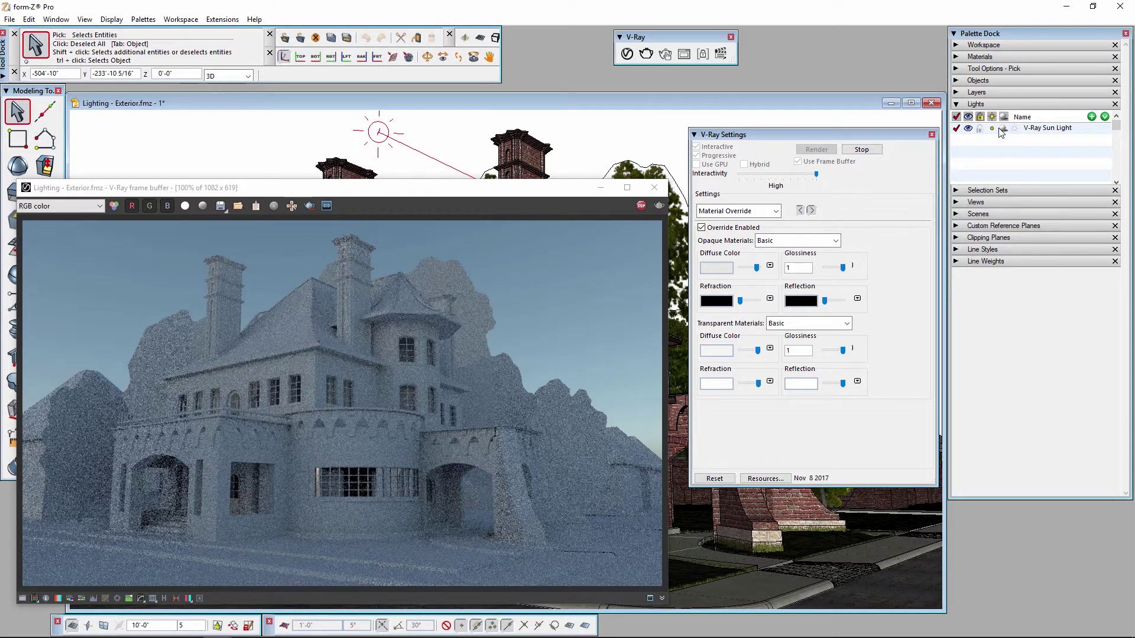
pyautogui.click(992, 128)
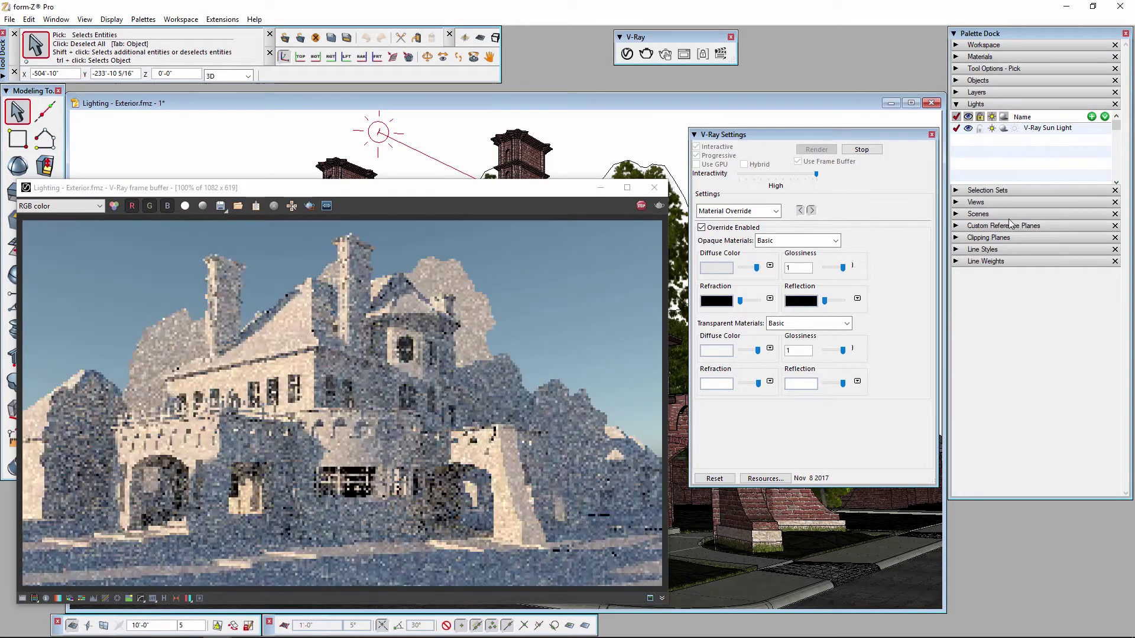
# Switch the V-Ray Settings page to Environment, showing the Sky background and SunLight aerial perspective
pyautogui.click(771, 212)
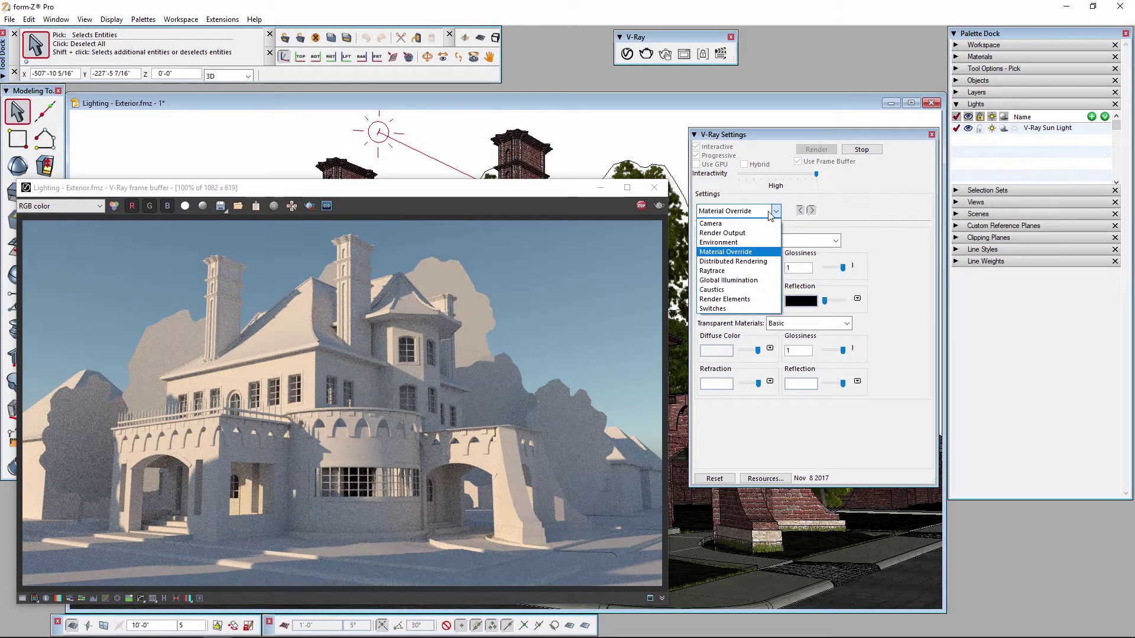
pyautogui.click(718, 243)
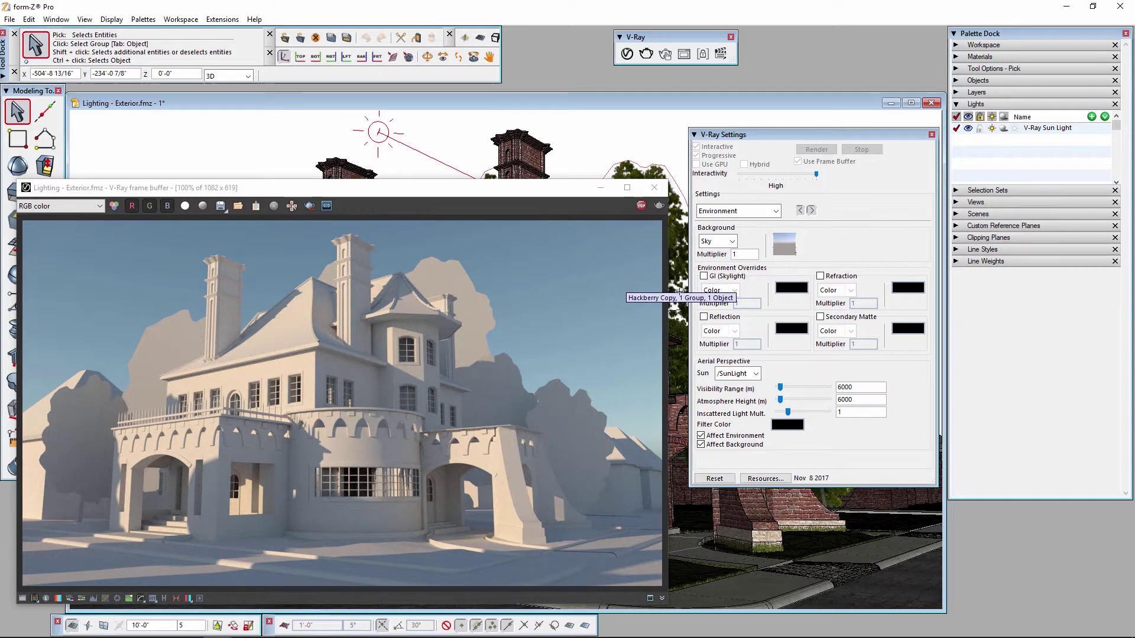
# Show the sun light's editing controls and its position parameters
pyautogui.click(956, 68)
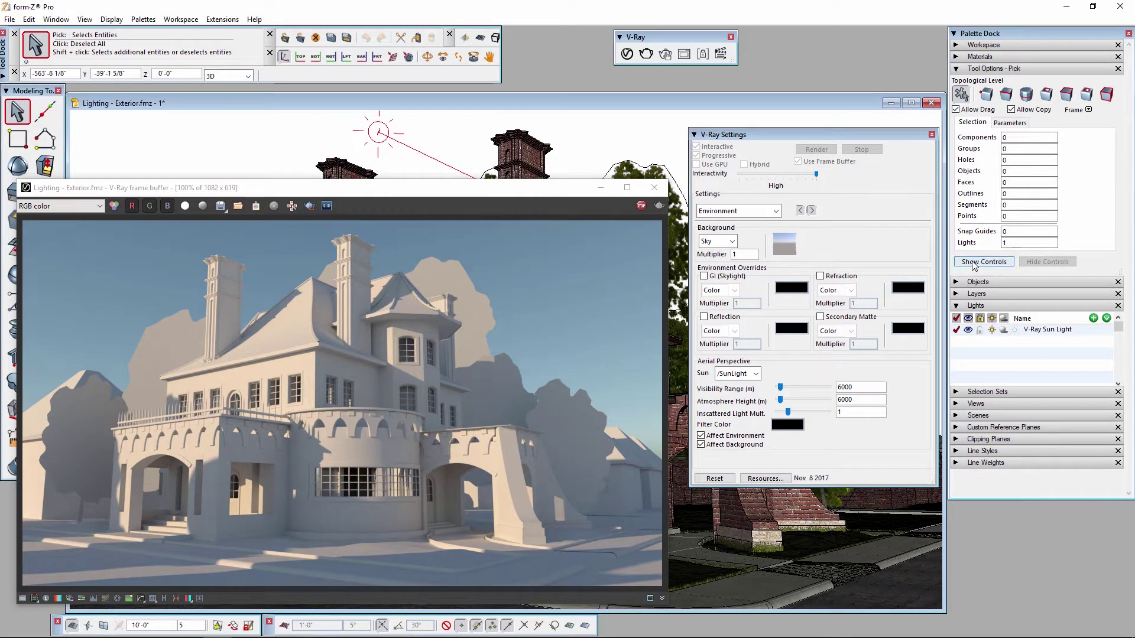
pyautogui.click(992, 263)
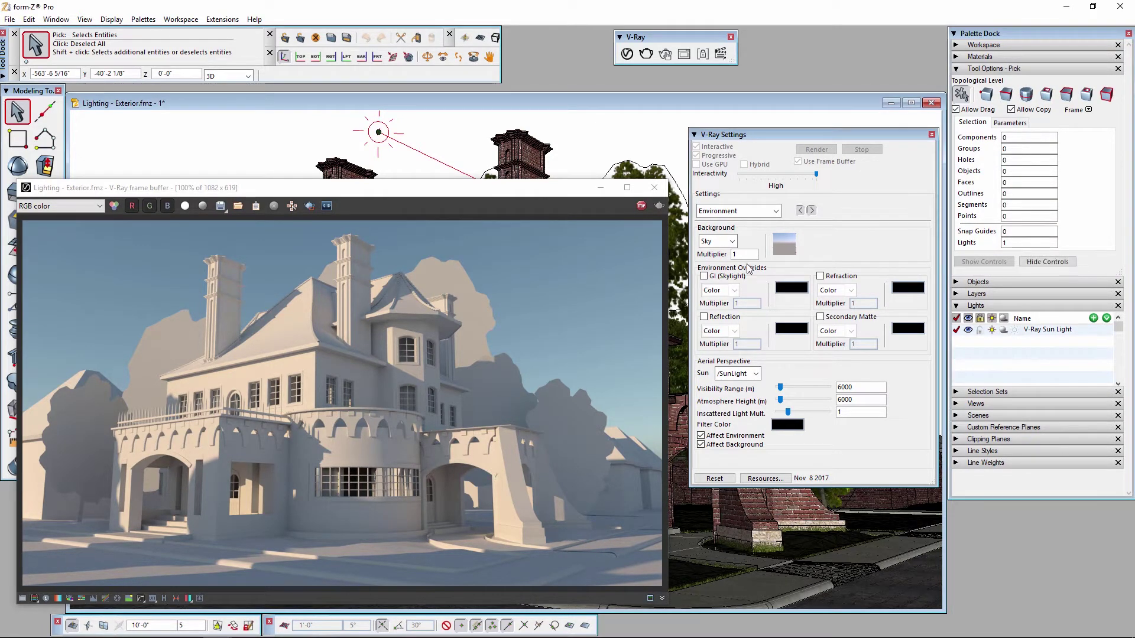
pyautogui.moveTo(448, 194); pyautogui.dragTo(392, 276)
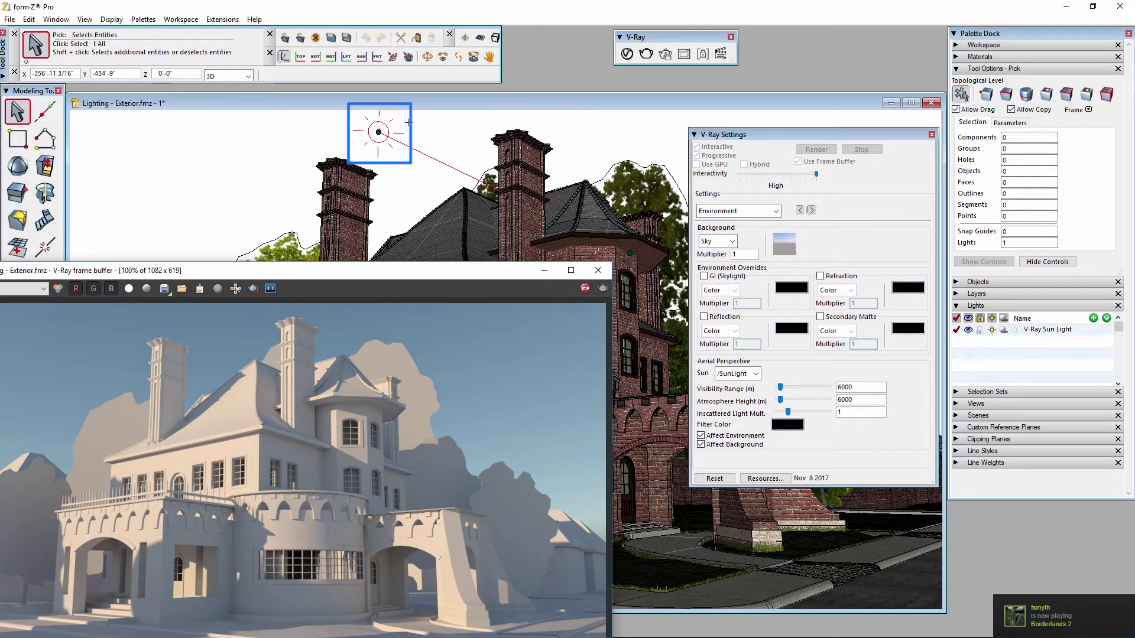
pyautogui.click(1003, 122)
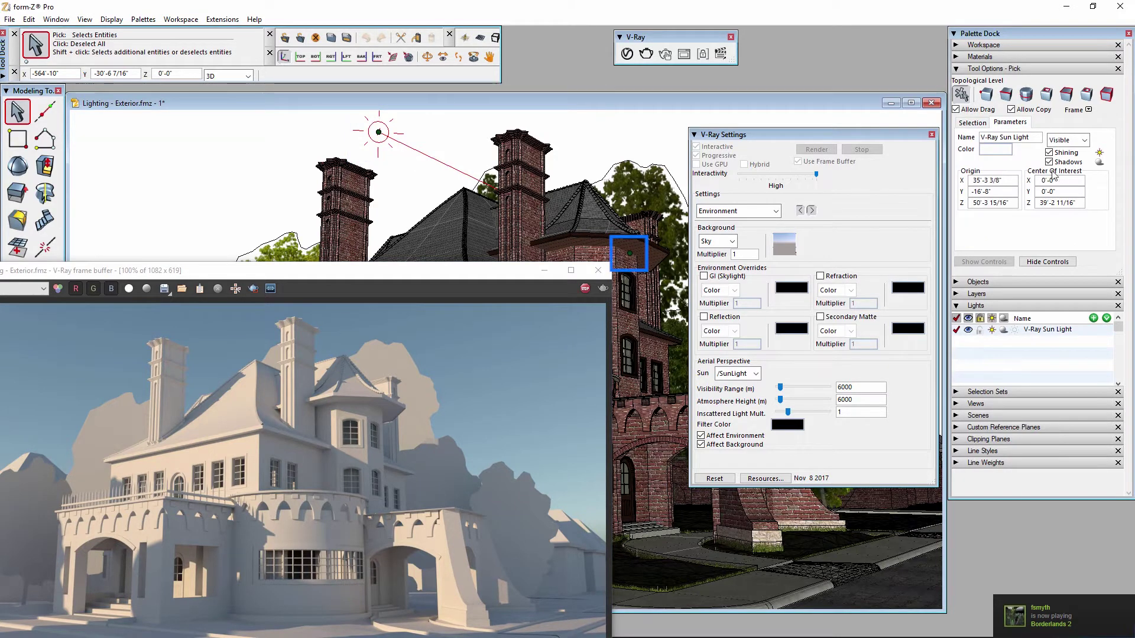
# Move the sun light further right and aim its direction down toward the house roof
pyautogui.click(378, 132)
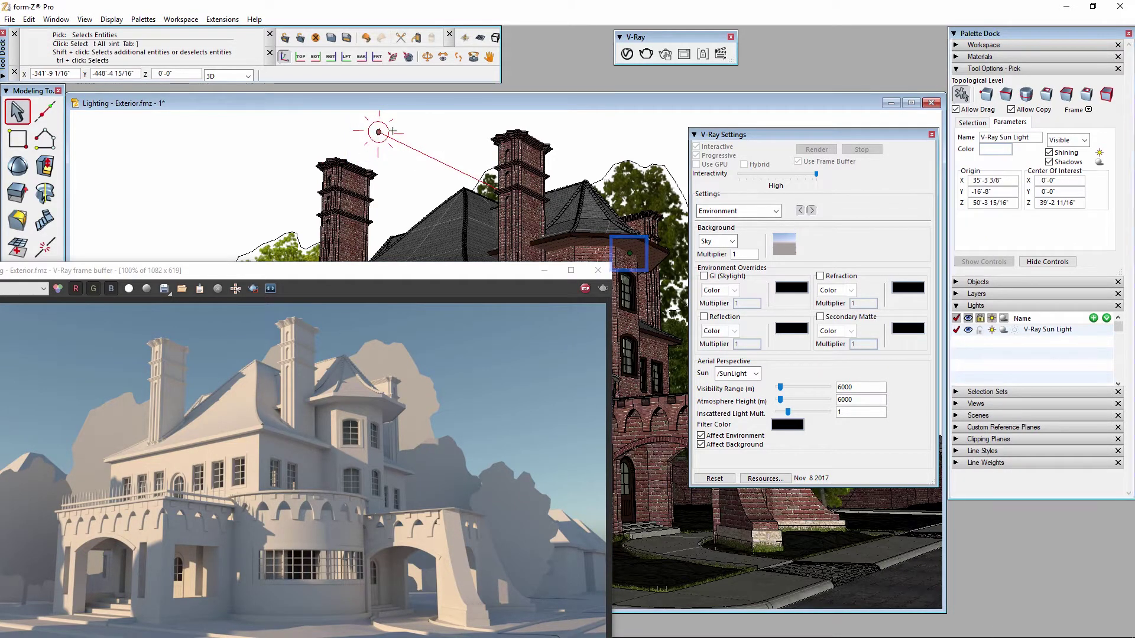
pyautogui.moveTo(396, 131); pyautogui.dragTo(441, 130)
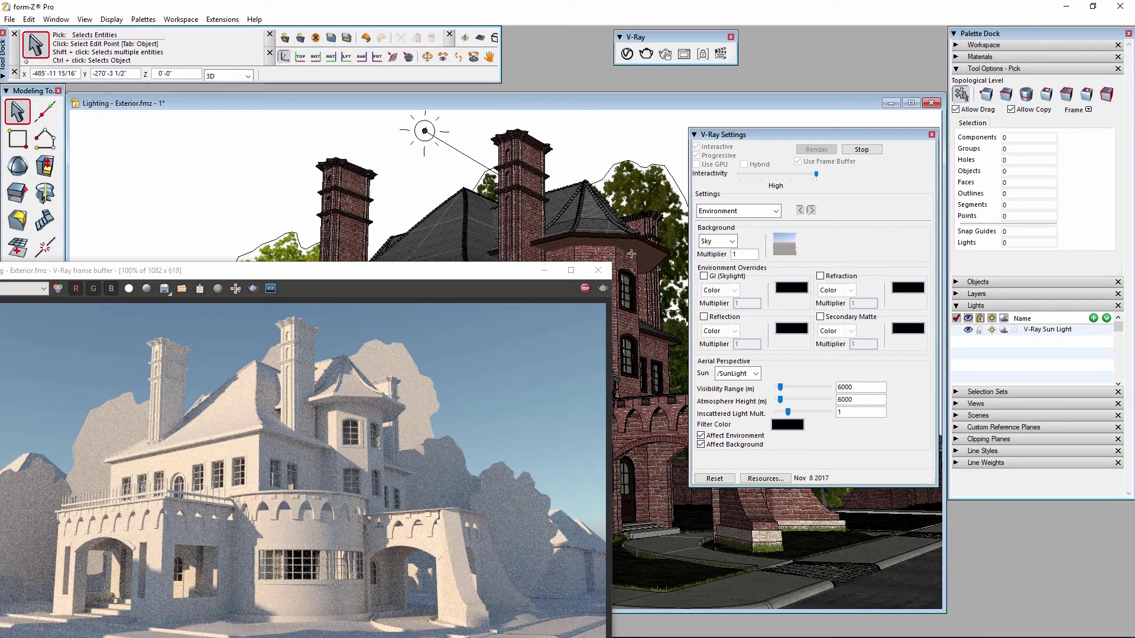
pyautogui.moveTo(496, 171); pyautogui.dragTo(388, 242)
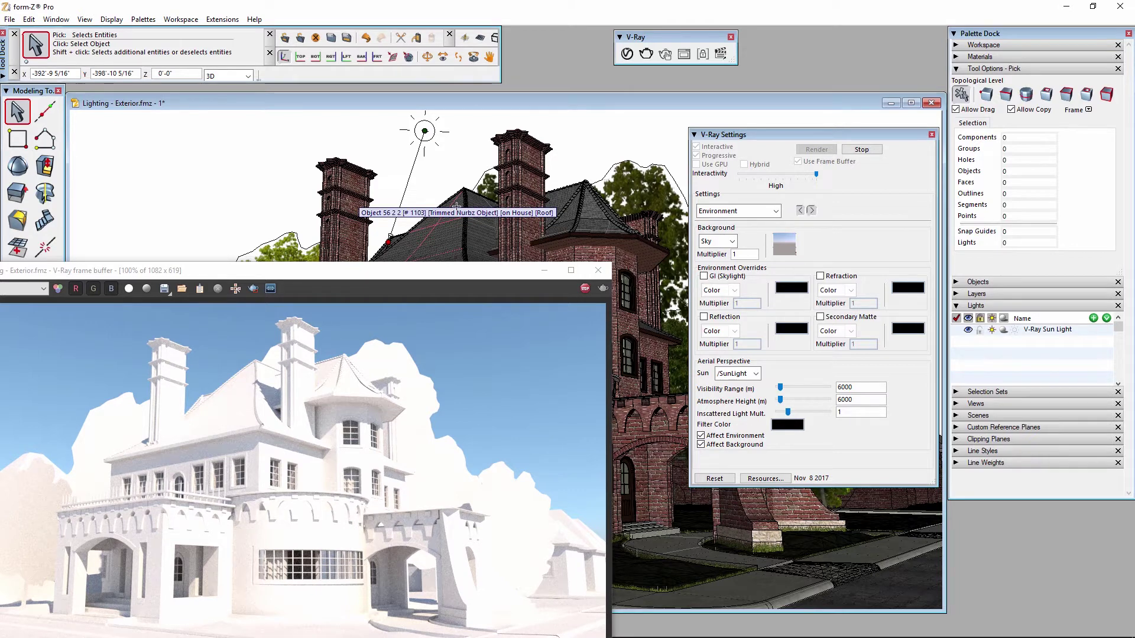
pyautogui.click(144, 20)
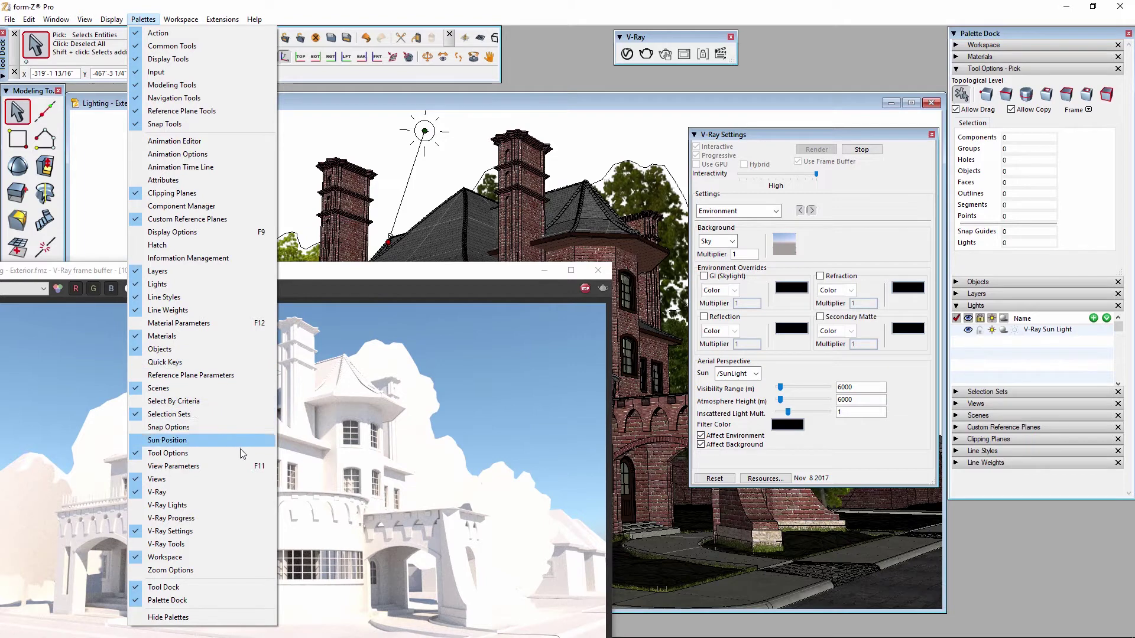
# Adjust the Sun Position Time and Day sliders to change the sun's time and date
pyautogui.click(212, 439)
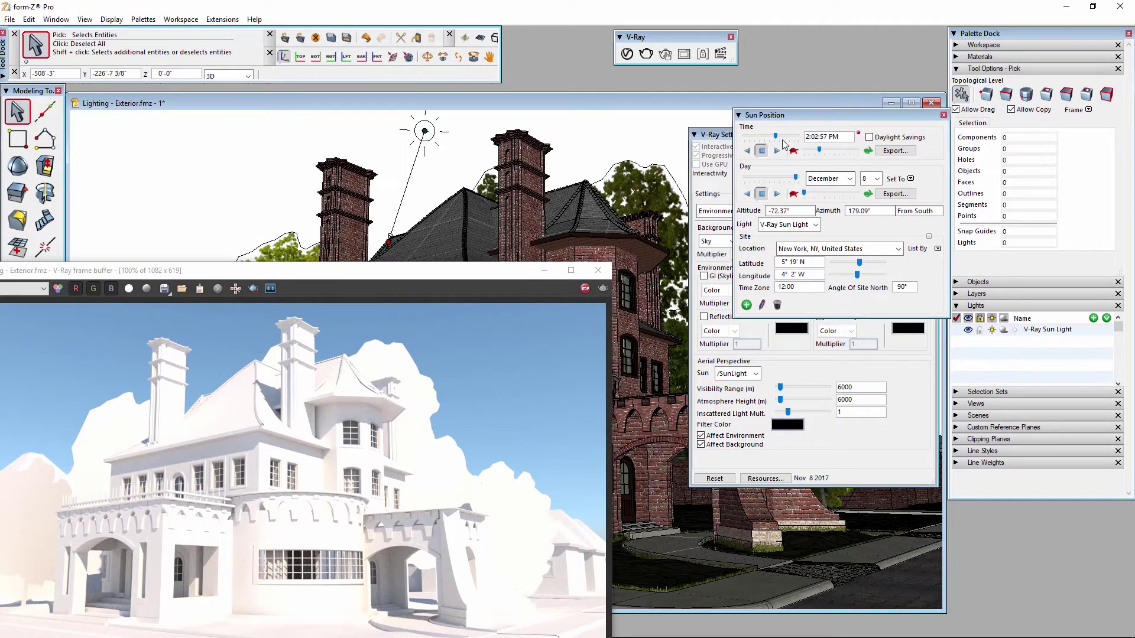
pyautogui.moveTo(775, 136); pyautogui.dragTo(777, 136)
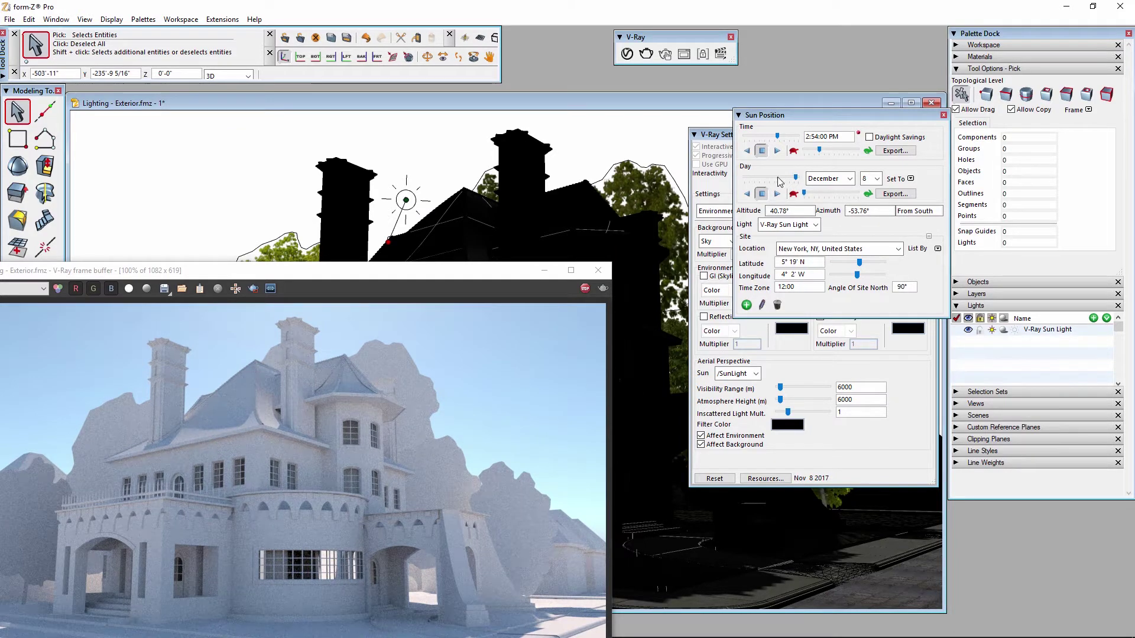
pyautogui.moveTo(778, 181)
pyautogui.mouseDown()
pyautogui.moveTo(742, 188)
pyautogui.moveTo(787, 185)
pyautogui.moveTo(770, 178)
pyautogui.mouseUp()
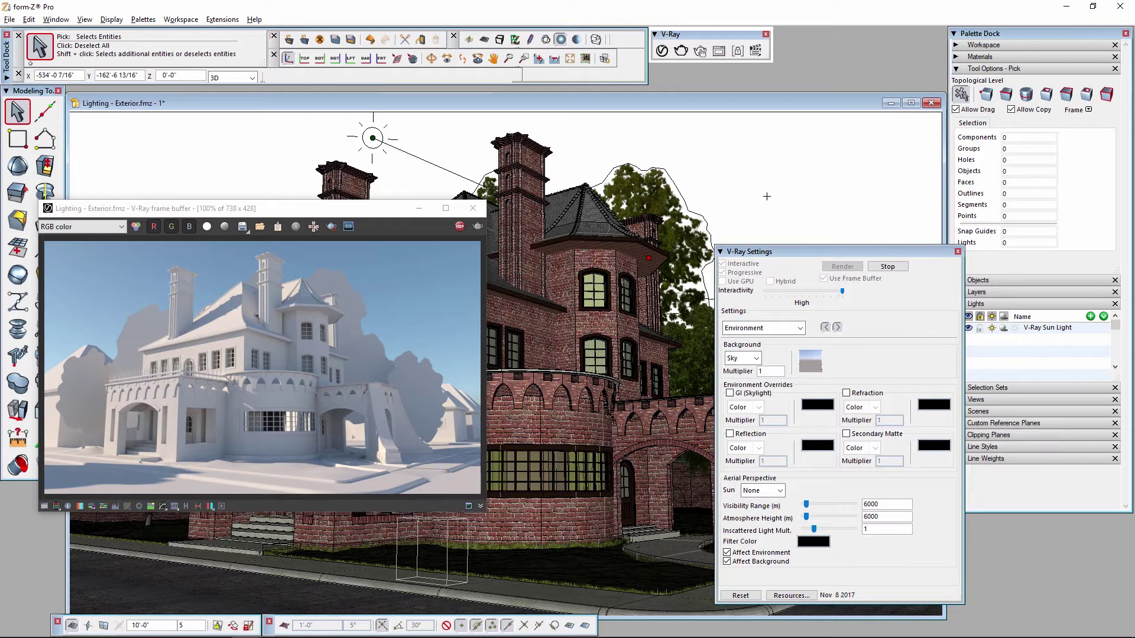
# Turn off the V-Ray Sun Light and change the background from Sky to a black Color
pyautogui.click(992, 329)
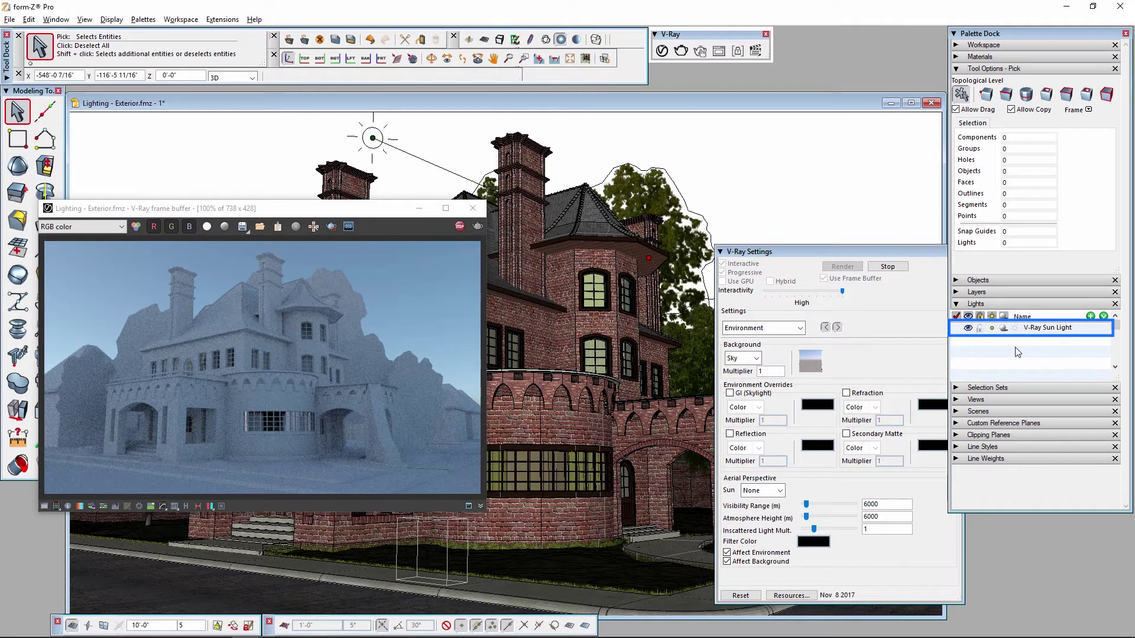
pyautogui.moveTo(871, 253); pyautogui.dragTo(853, 253)
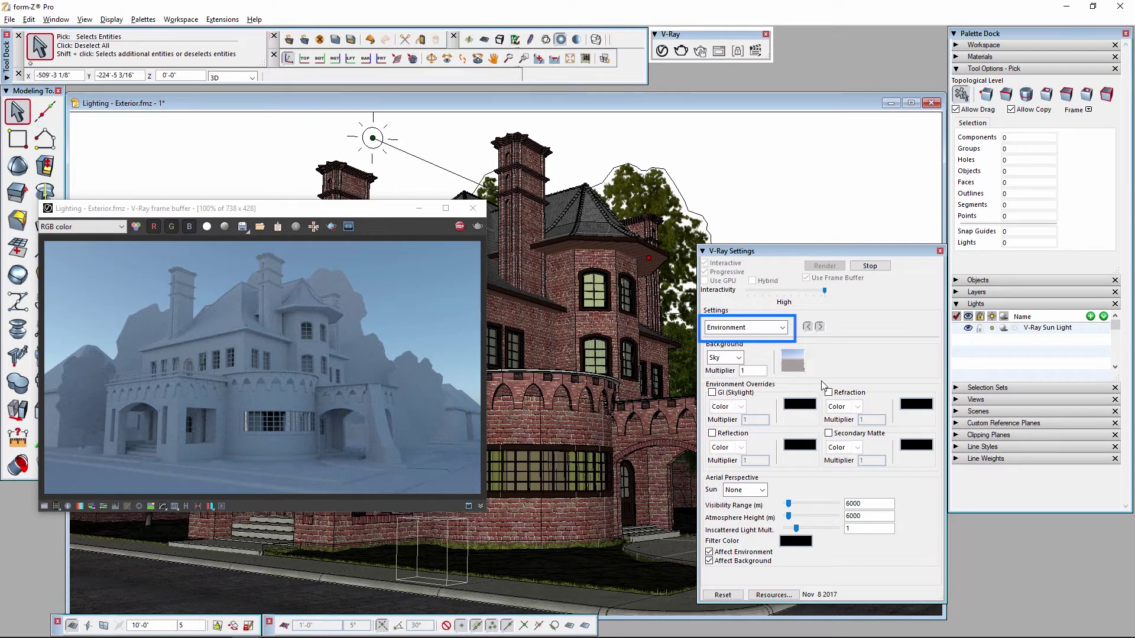
pyautogui.click(735, 358)
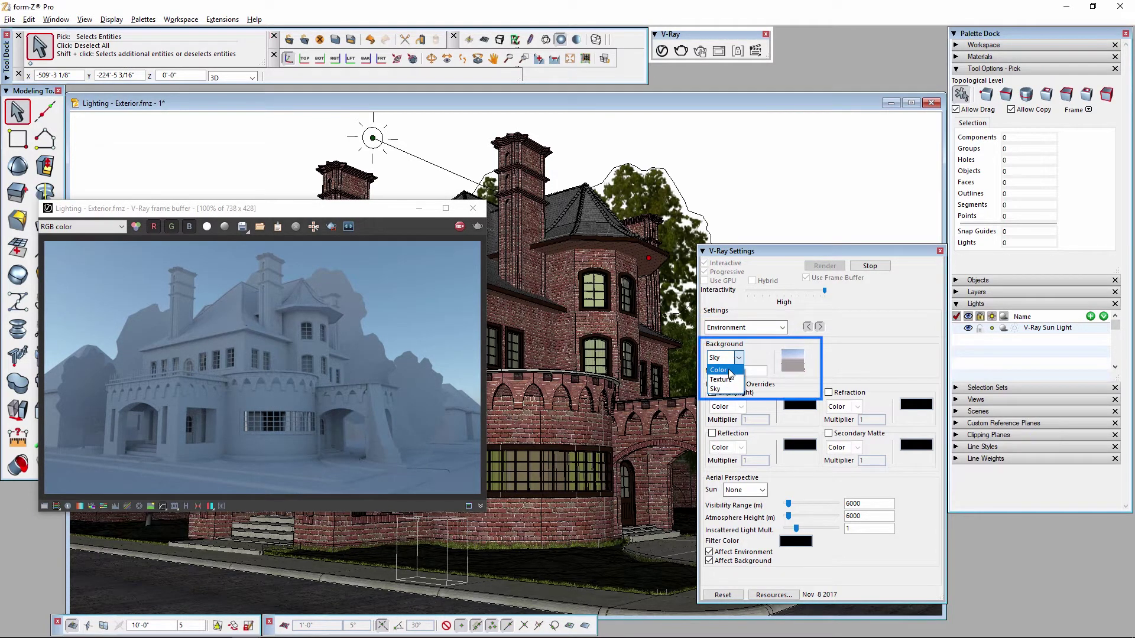
pyautogui.click(718, 370)
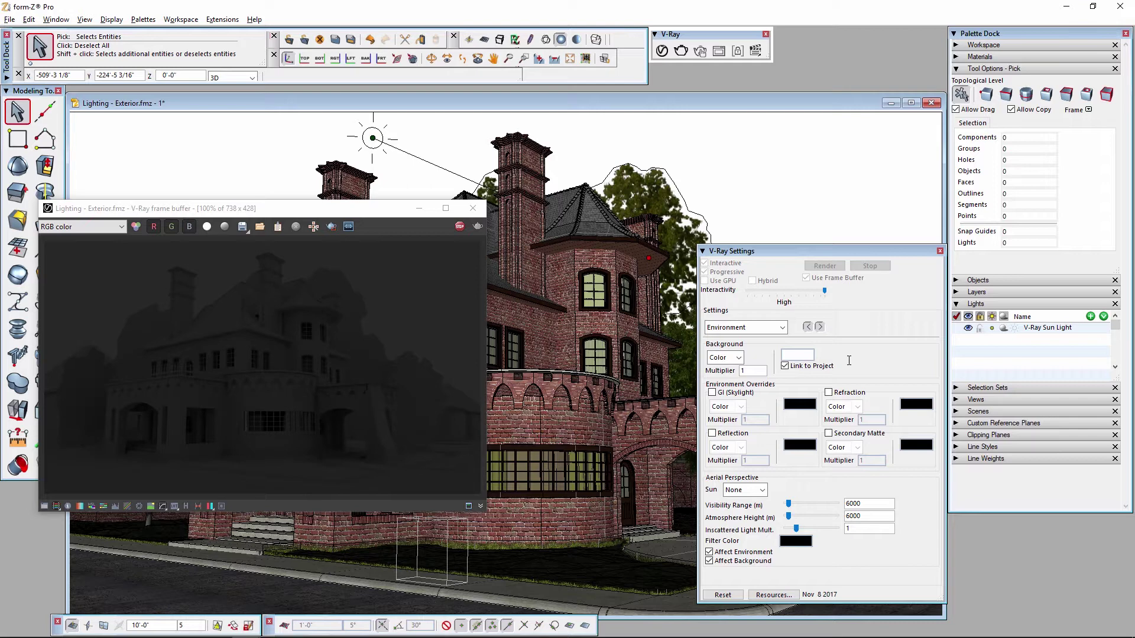
pyautogui.click(939, 251)
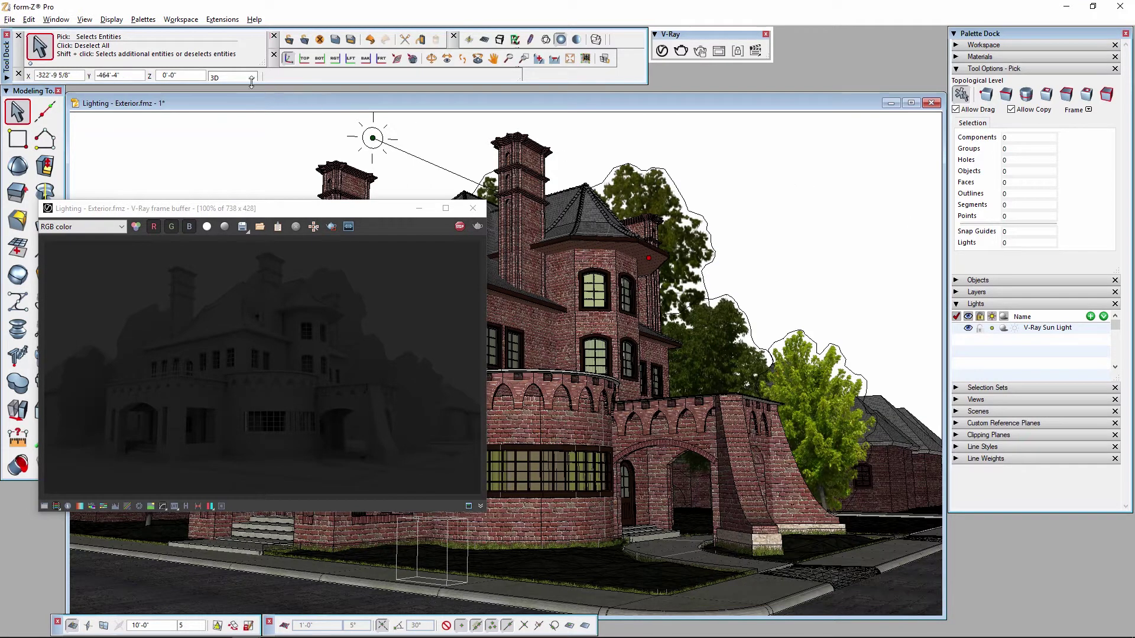
# Show the V-Ray Lights palette and place a V-Ray Dome Light in the scene
pyautogui.click(143, 19)
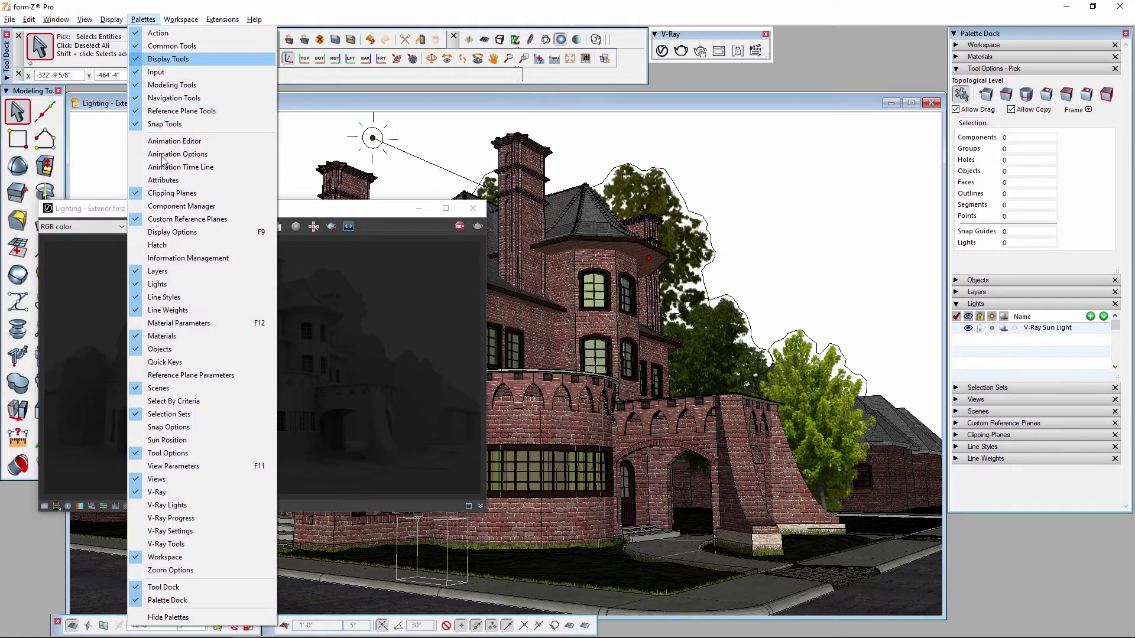
pyautogui.click(171, 505)
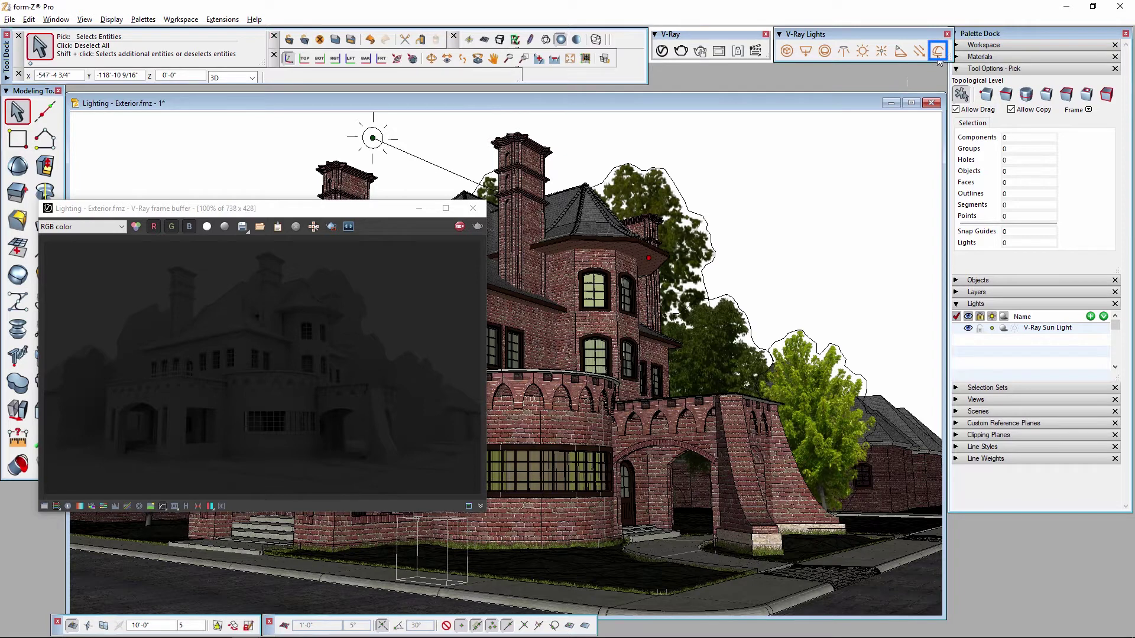
pyautogui.click(938, 51)
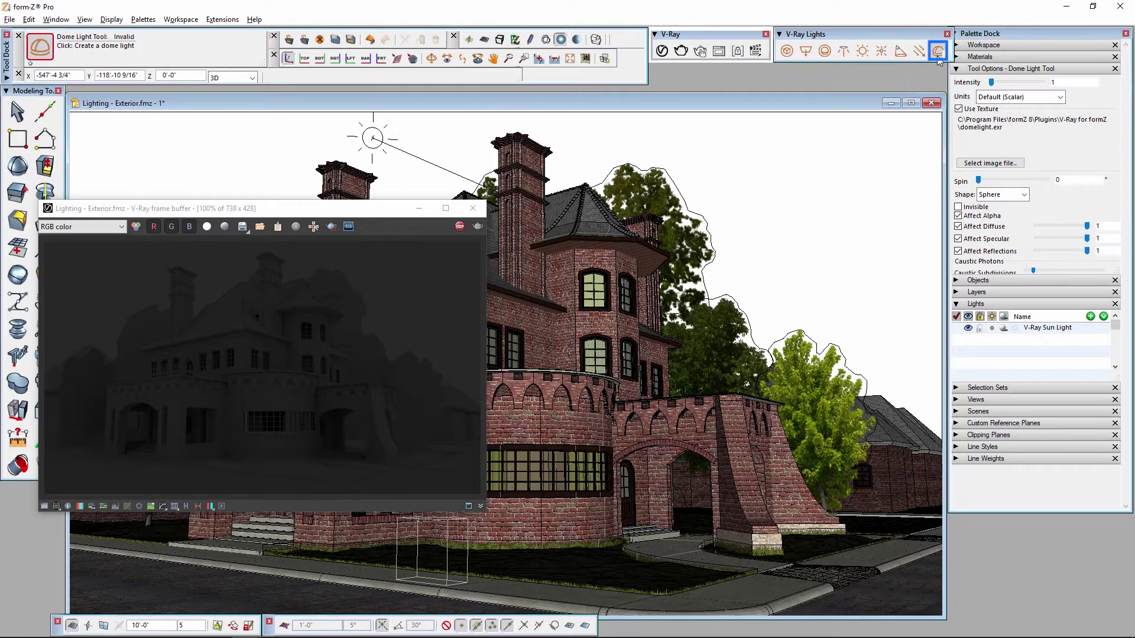
pyautogui.click(752, 588)
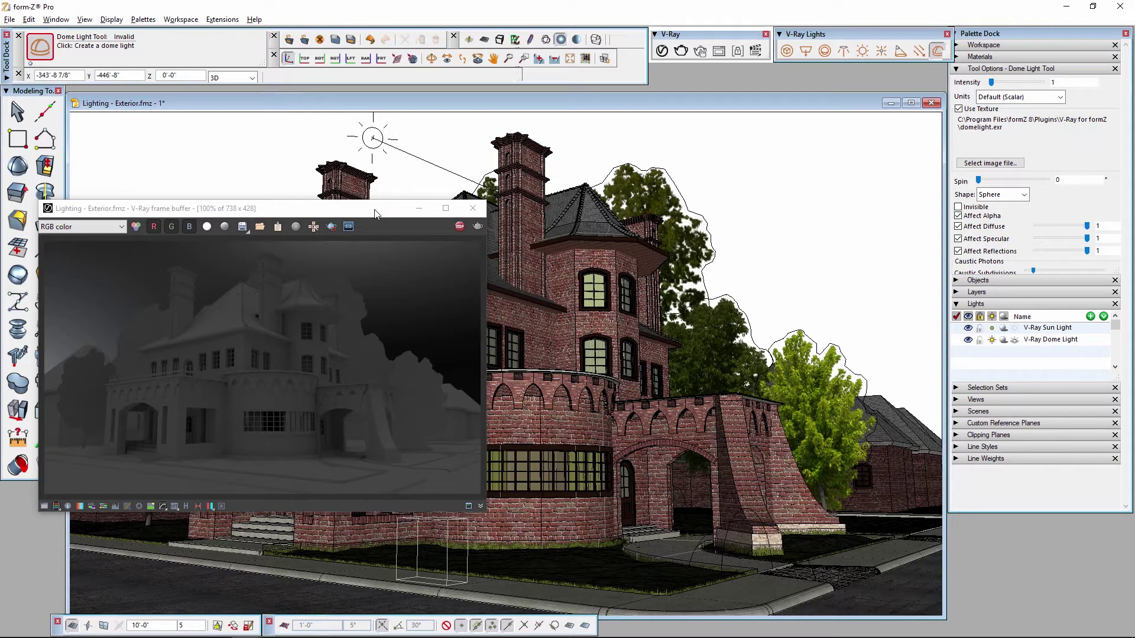
# Load Default Dome Light Texture.exr as the V-Ray Dome Light's image and apply it
pyautogui.click(14, 117)
pyautogui.click(1055, 339)
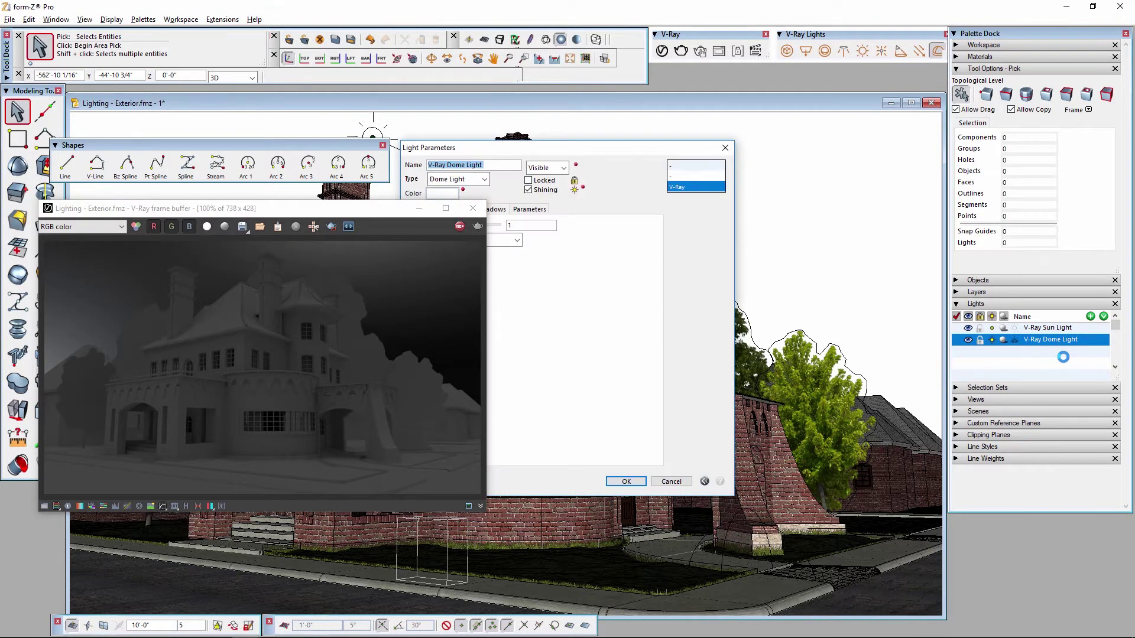
pyautogui.moveTo(617, 152); pyautogui.dragTo(766, 162)
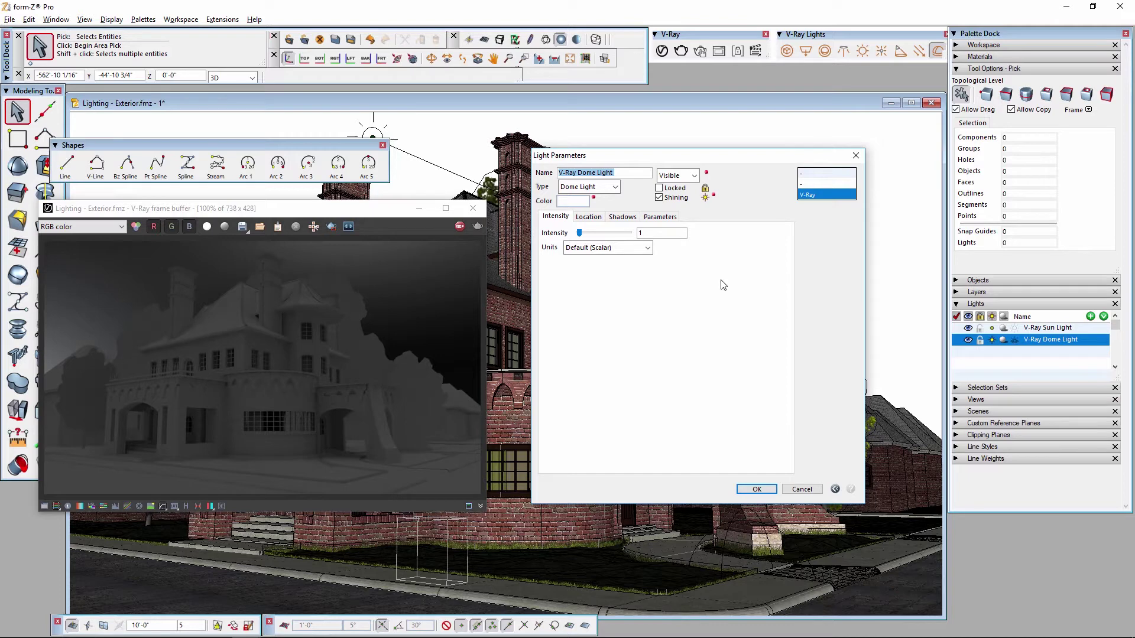
pyautogui.click(668, 218)
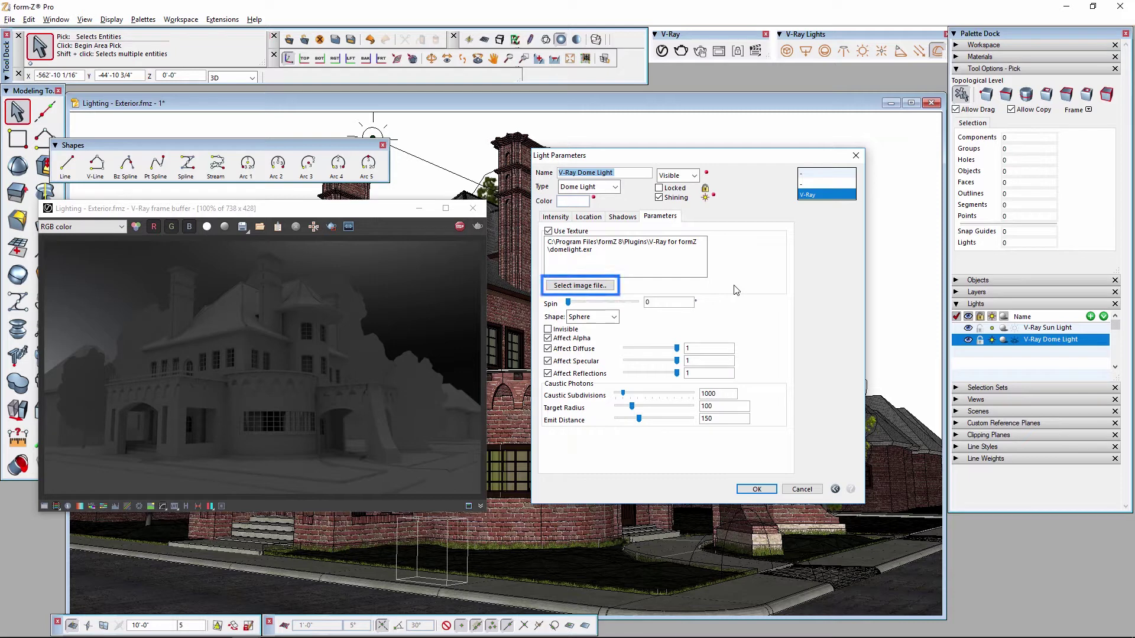
pyautogui.click(598, 288)
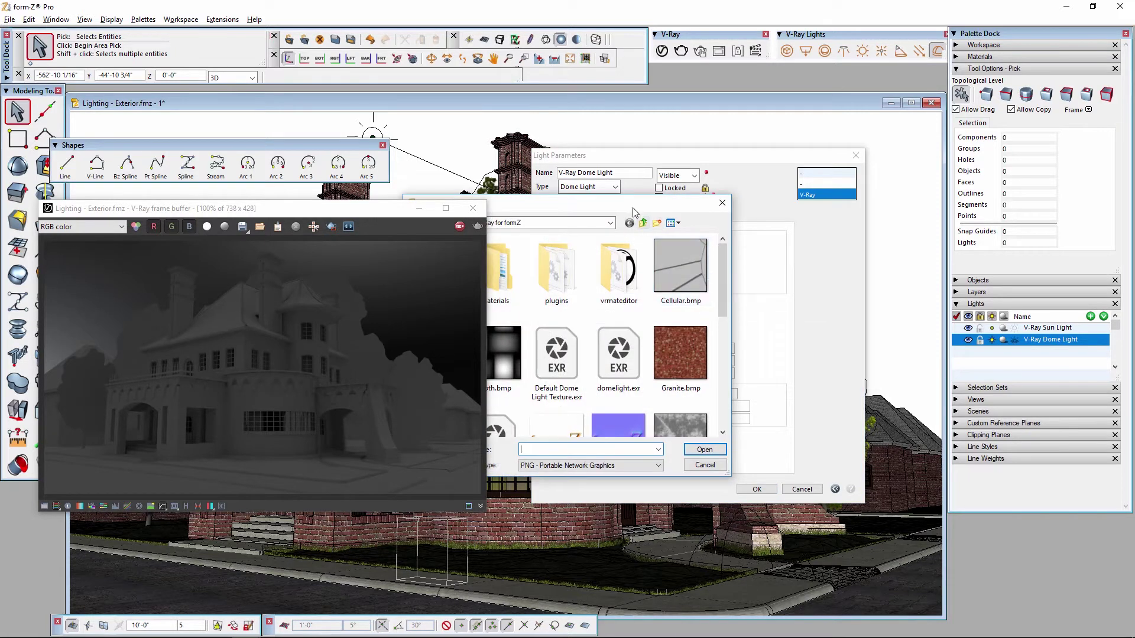
pyautogui.moveTo(632, 207); pyautogui.dragTo(762, 209)
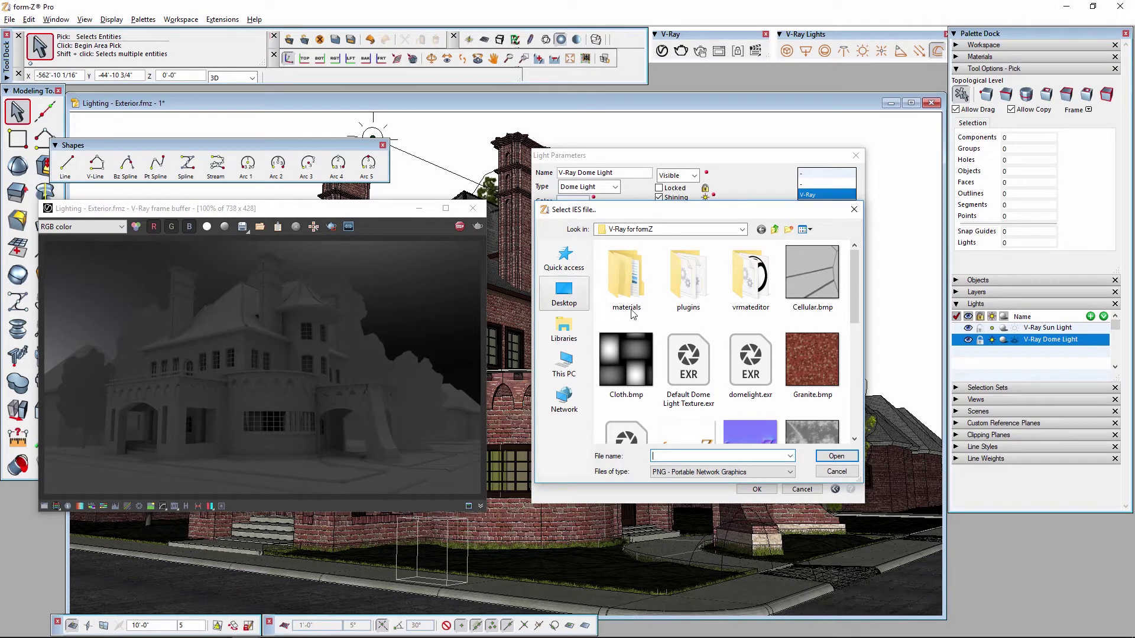
pyautogui.click(698, 359)
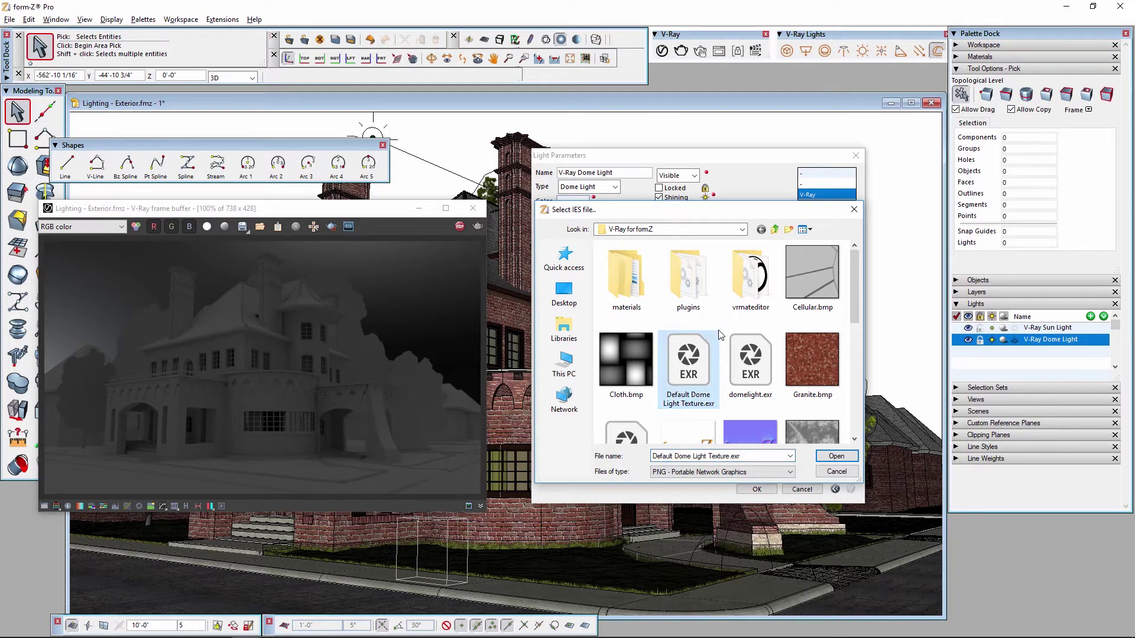
pyautogui.click(853, 457)
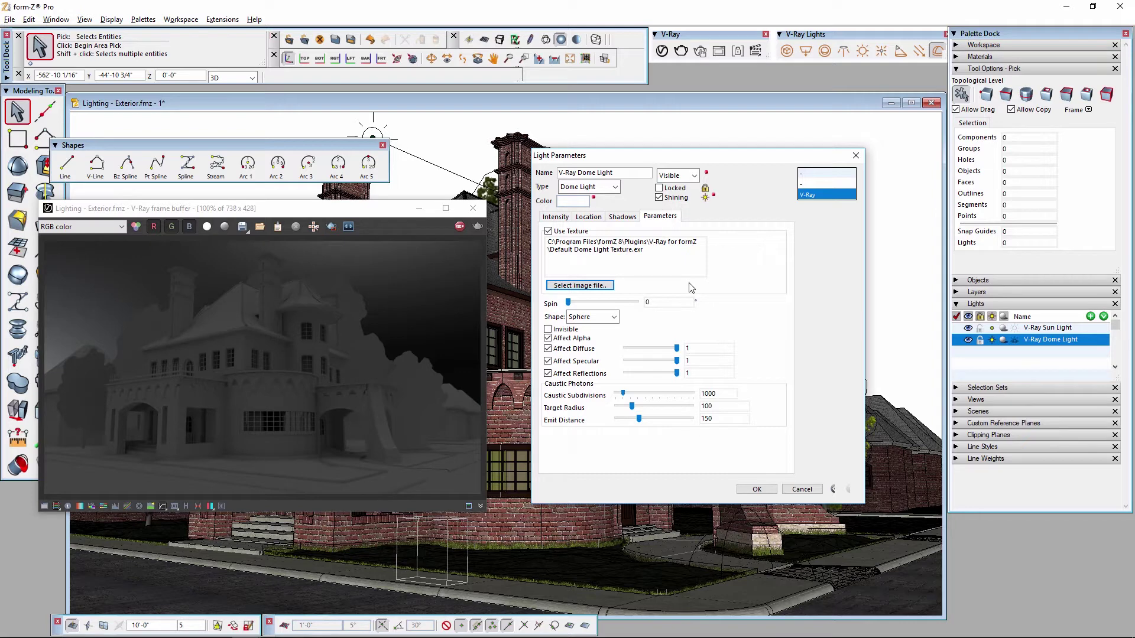
pyautogui.click(750, 488)
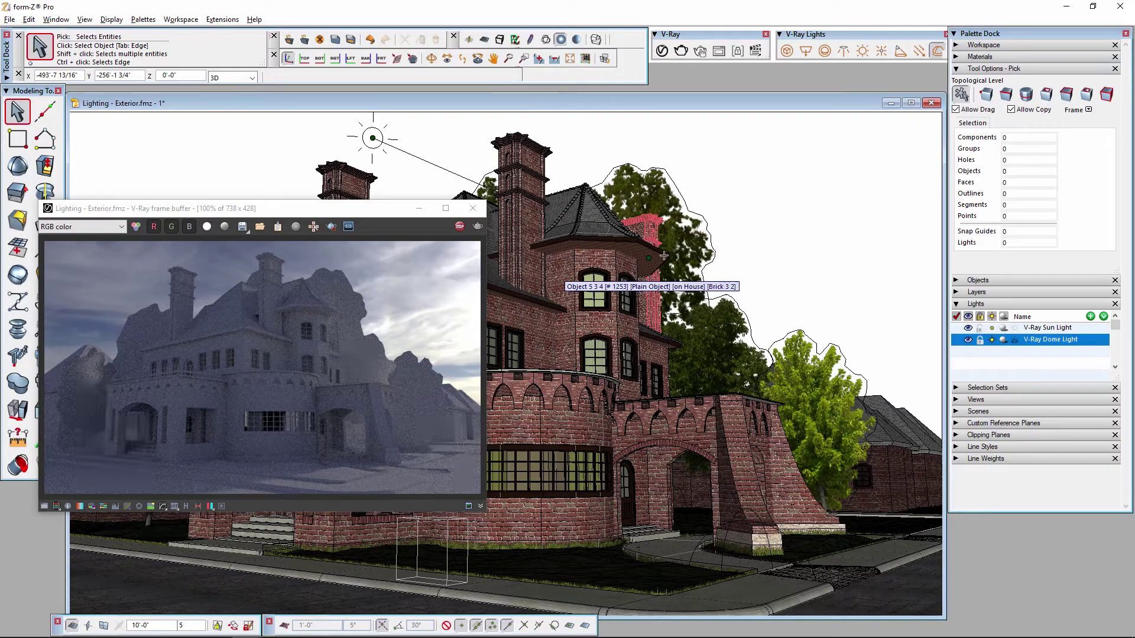
pyautogui.press('h')
pyautogui.press('r')
pyautogui.moveTo(671, 219); pyautogui.dragTo(743, 250)
pyautogui.press('Escape')
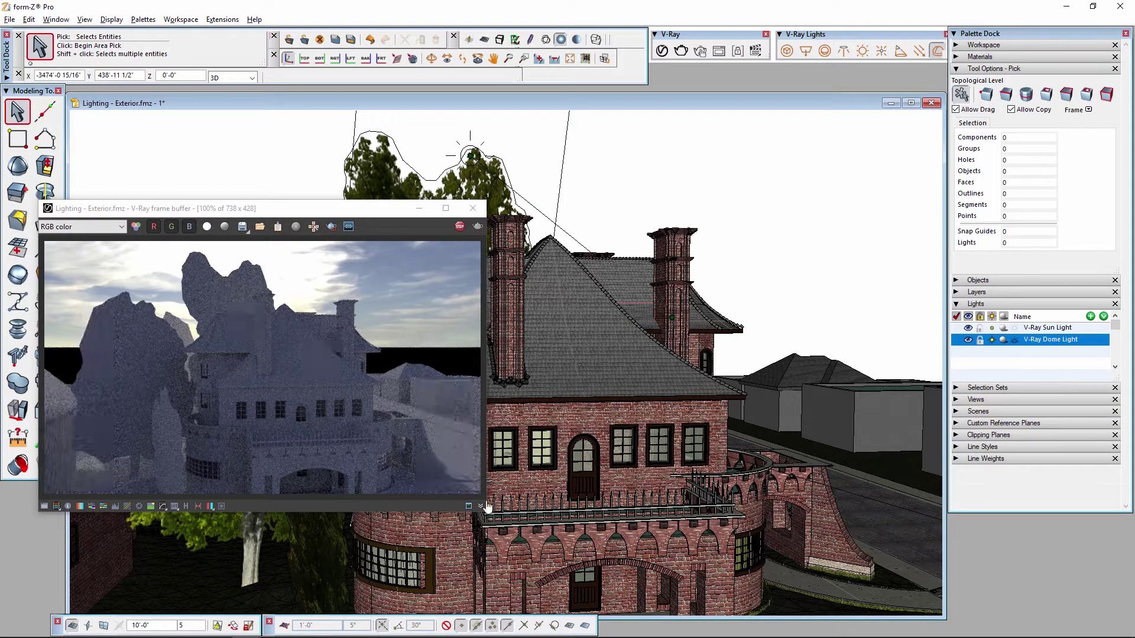
pyautogui.click(956, 400)
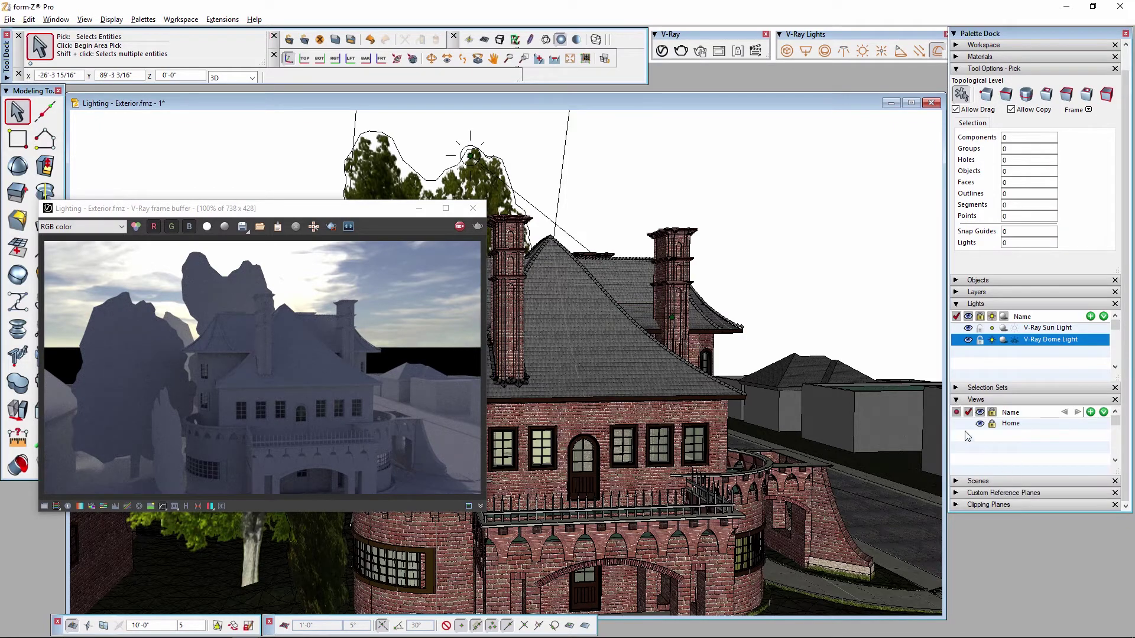
pyautogui.click(957, 423)
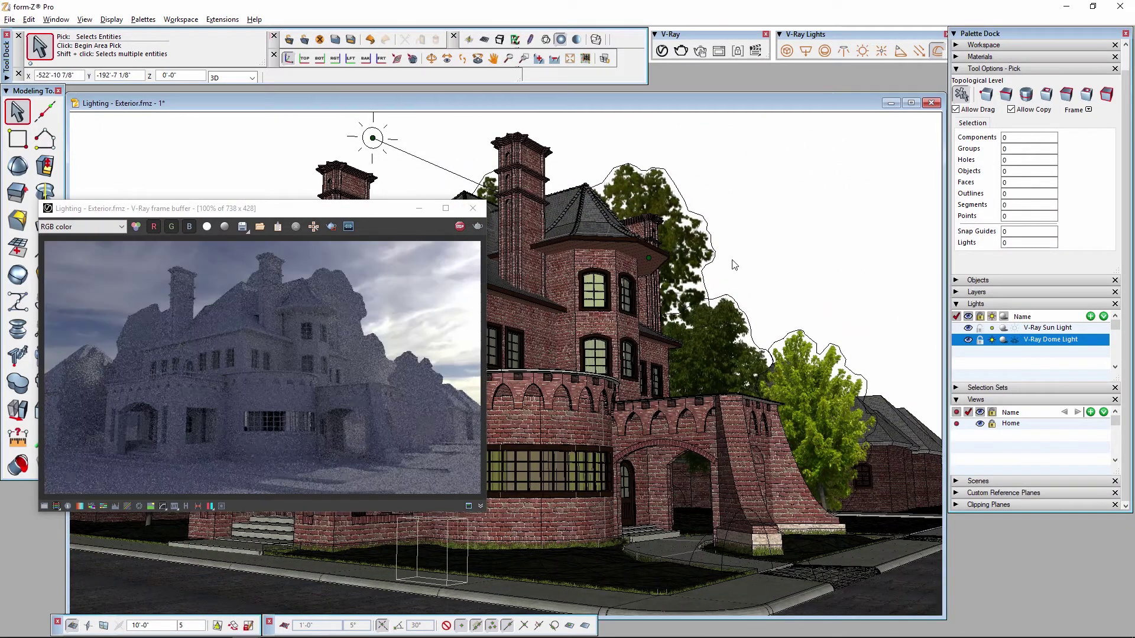
# Set the V-Ray Dome Light's texture spin to 91.971° and apply it
pyautogui.doubleClick(1060, 344)
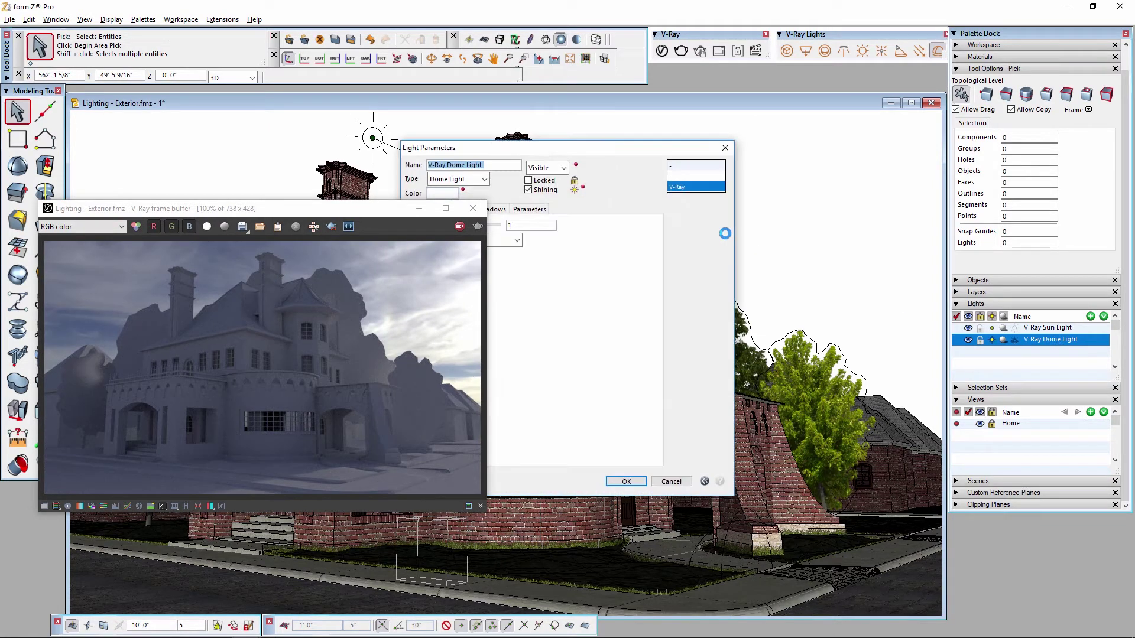
pyautogui.moveTo(659, 149); pyautogui.dragTo(778, 159)
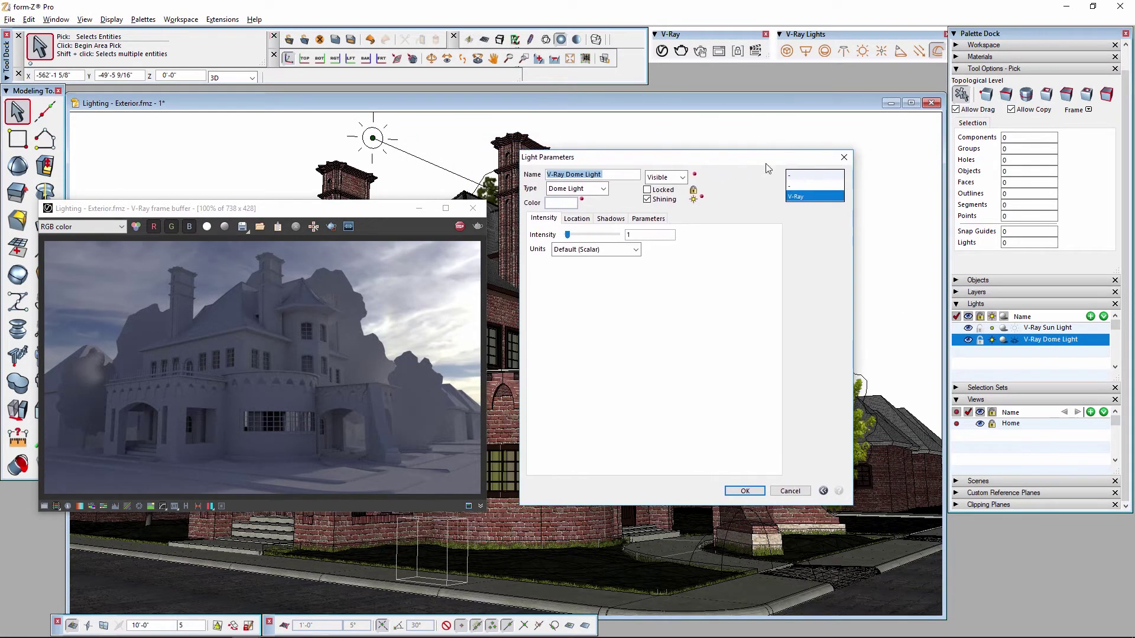
pyautogui.click(647, 219)
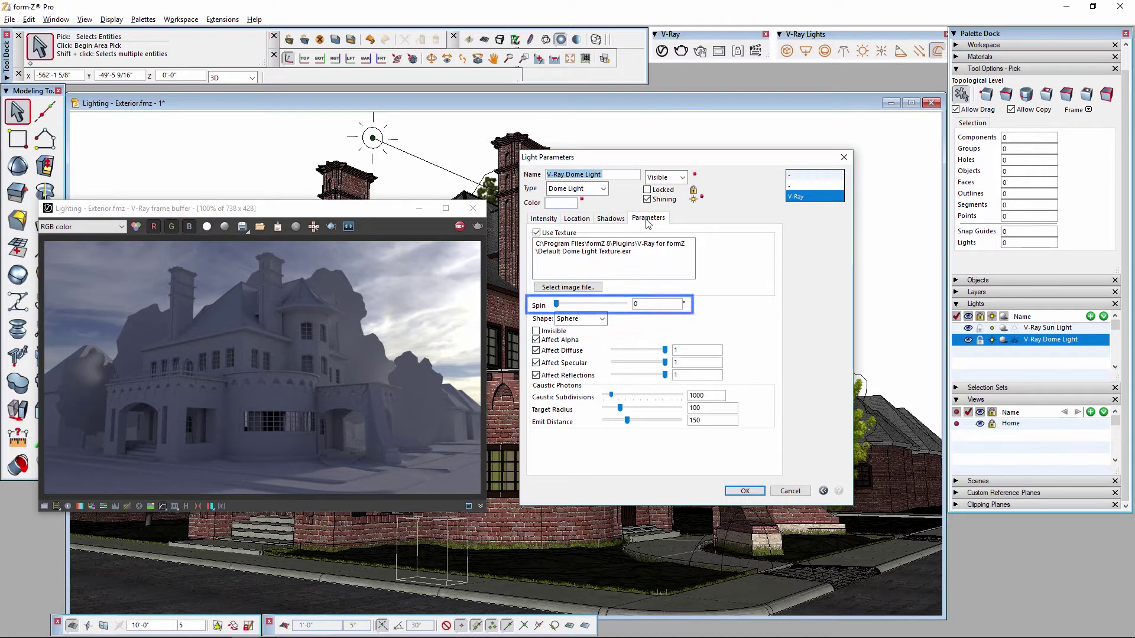
pyautogui.moveTo(556, 303); pyautogui.dragTo(574, 306)
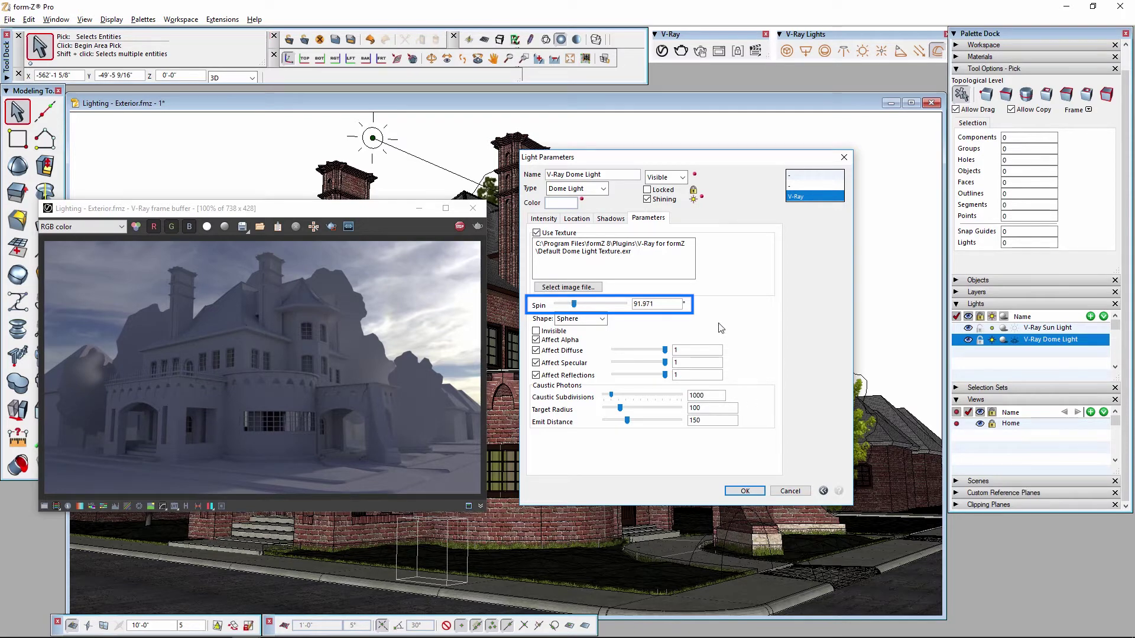
pyautogui.click(745, 491)
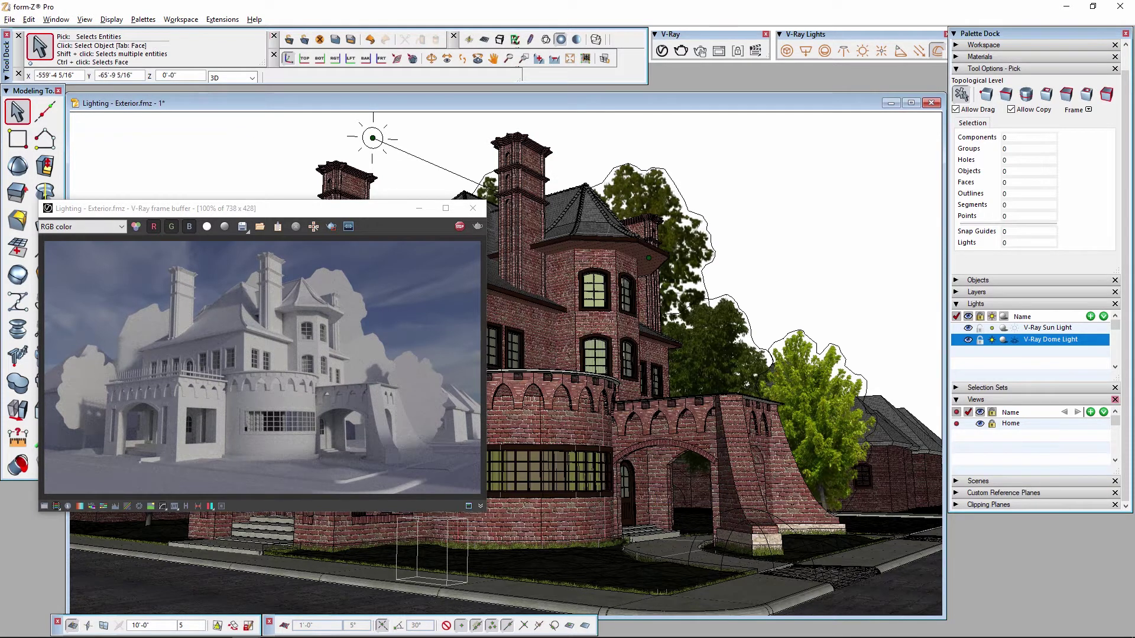
# Adjust the V-Ray Dome Light's intensity twice, settling it at 1.852
pyautogui.doubleClick(1068, 342)
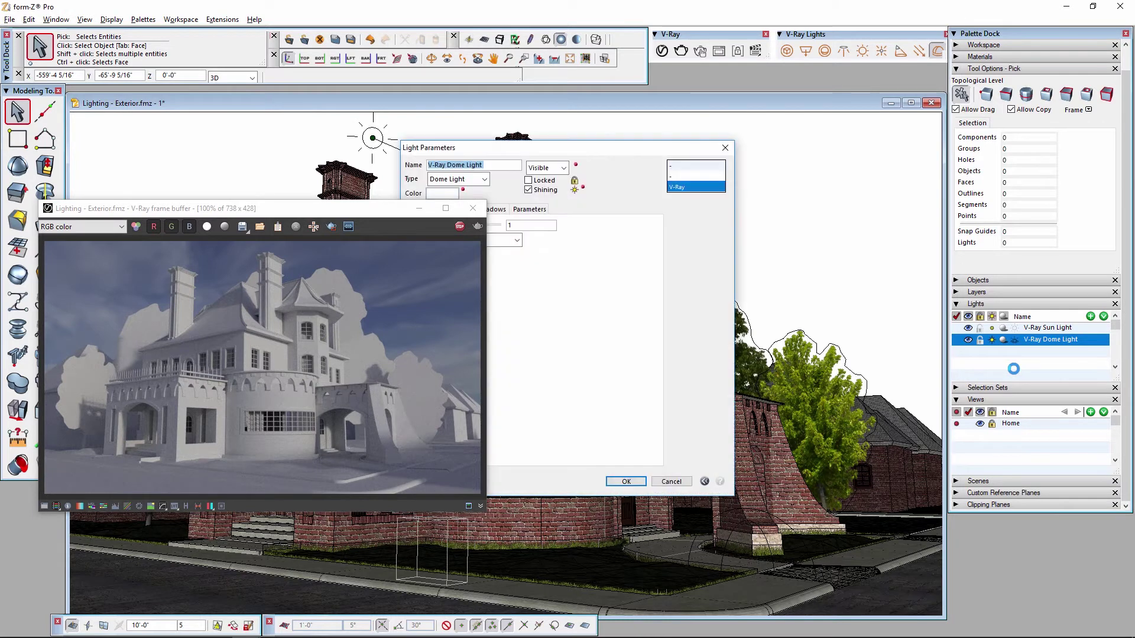
pyautogui.moveTo(615, 153); pyautogui.dragTo(724, 169)
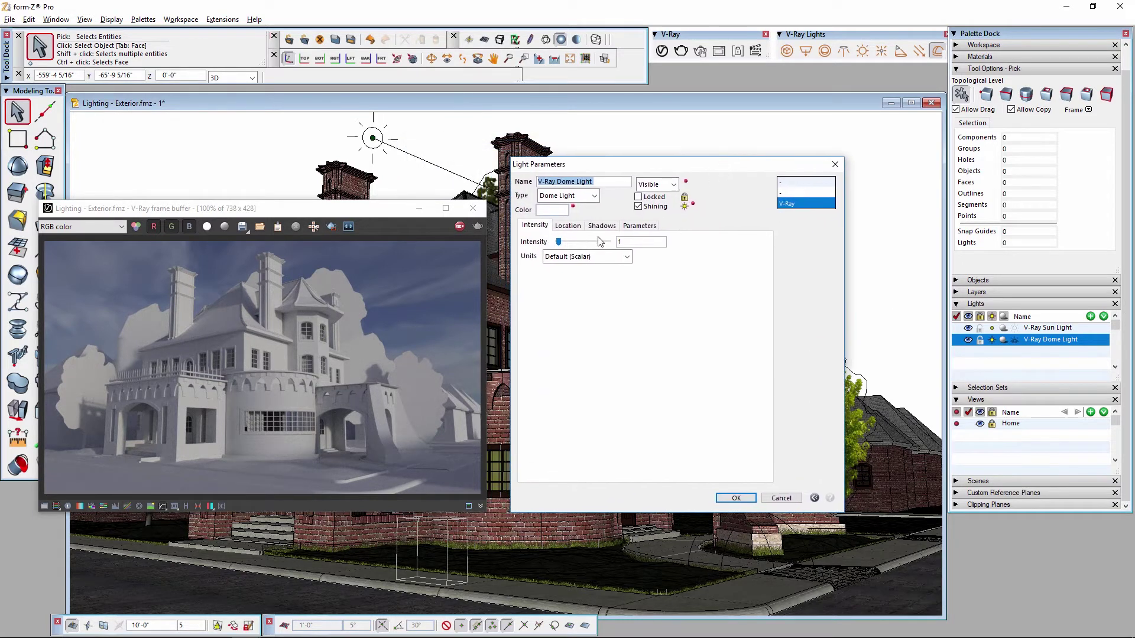
pyautogui.moveTo(559, 243); pyautogui.dragTo(559, 246)
pyautogui.click(736, 497)
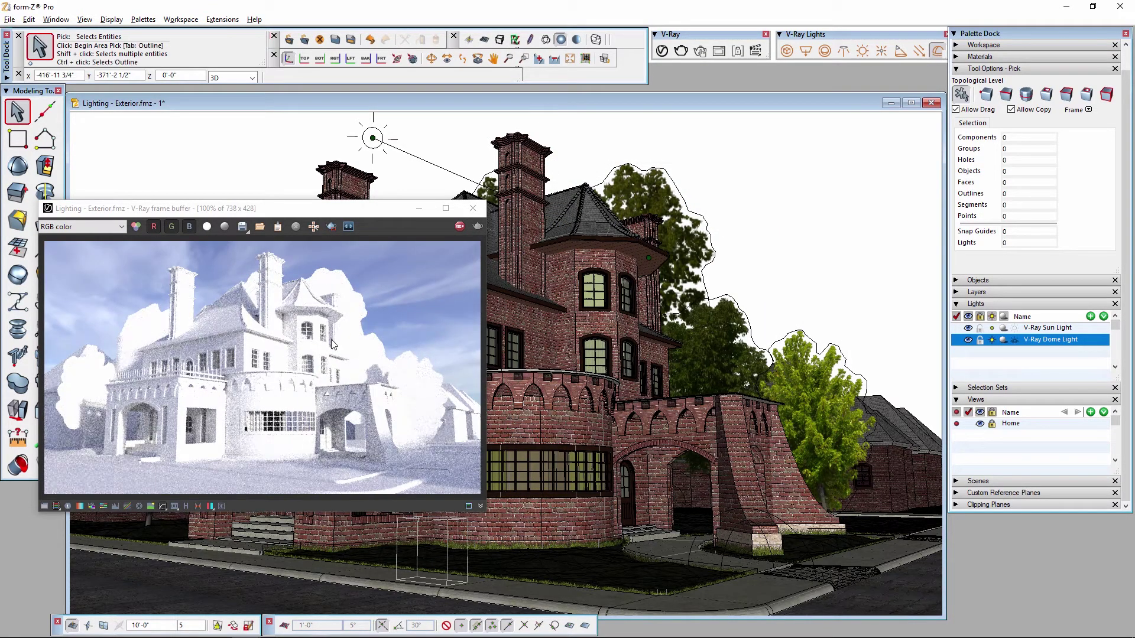
pyautogui.doubleClick(1055, 340)
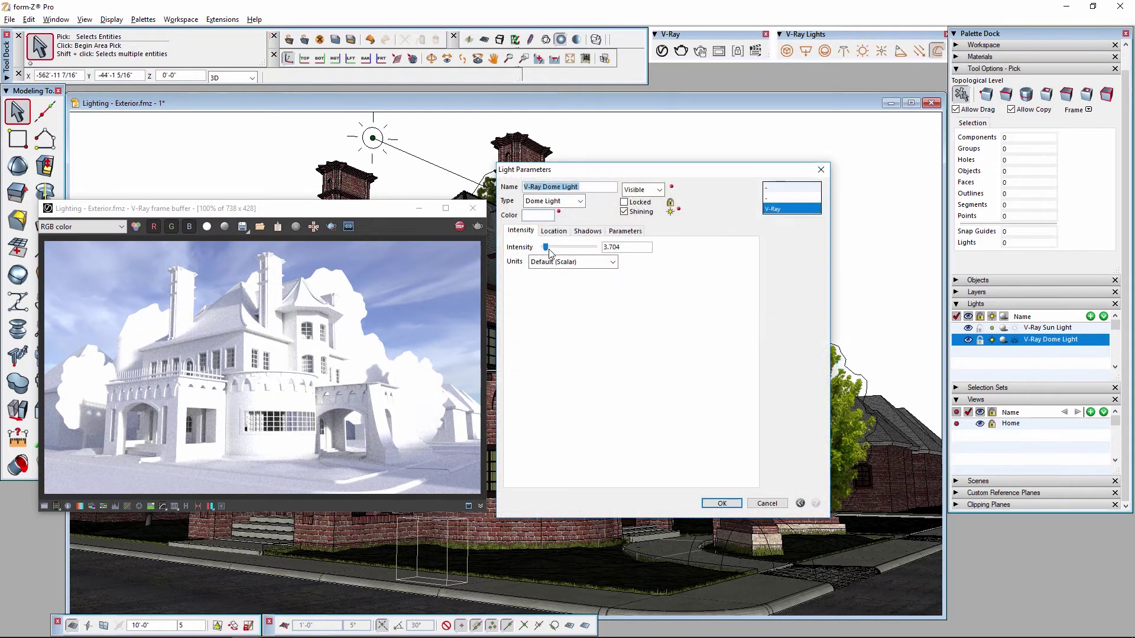
pyautogui.moveTo(544, 247); pyautogui.dragTo(547, 252)
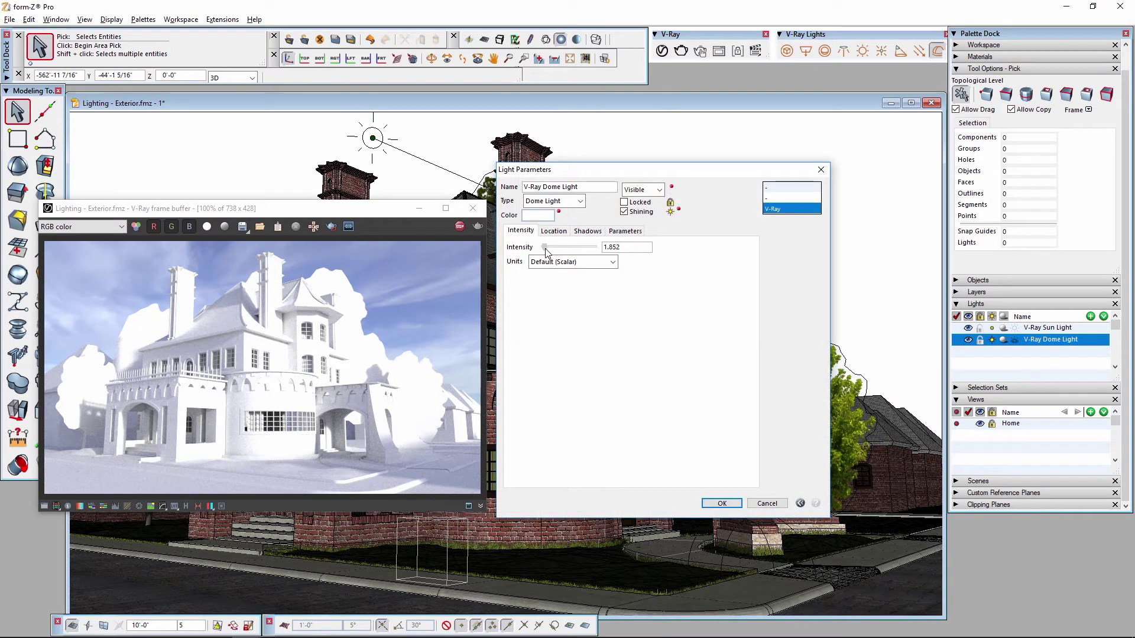
pyautogui.click(721, 503)
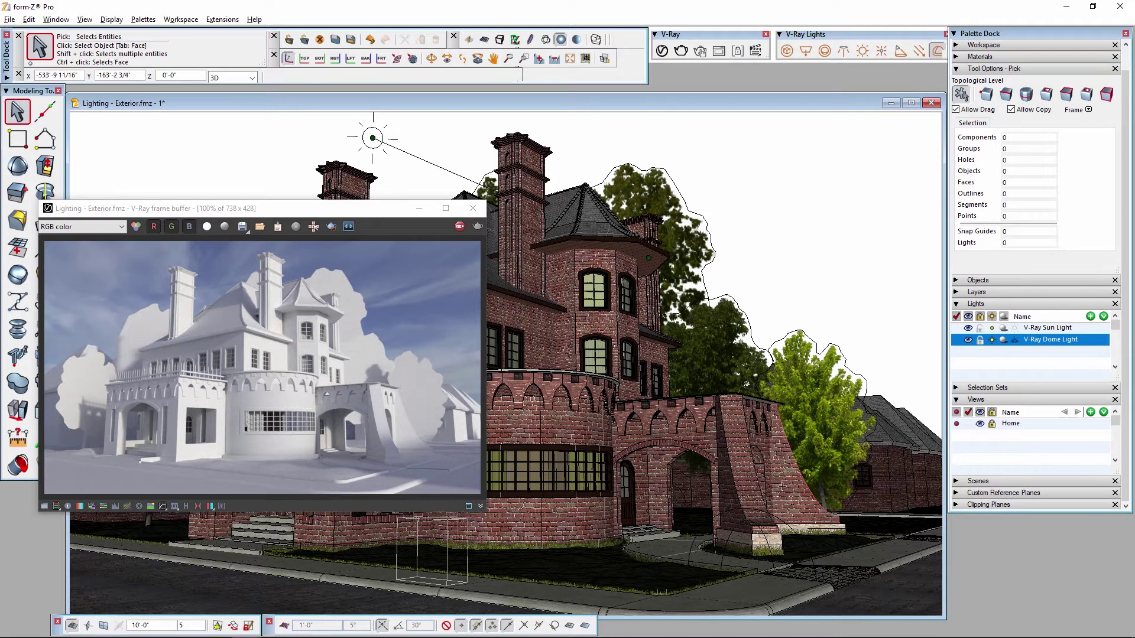
# Delete the dome light and set the V-Ray environment background to Sky
pyautogui.click(794, 546)
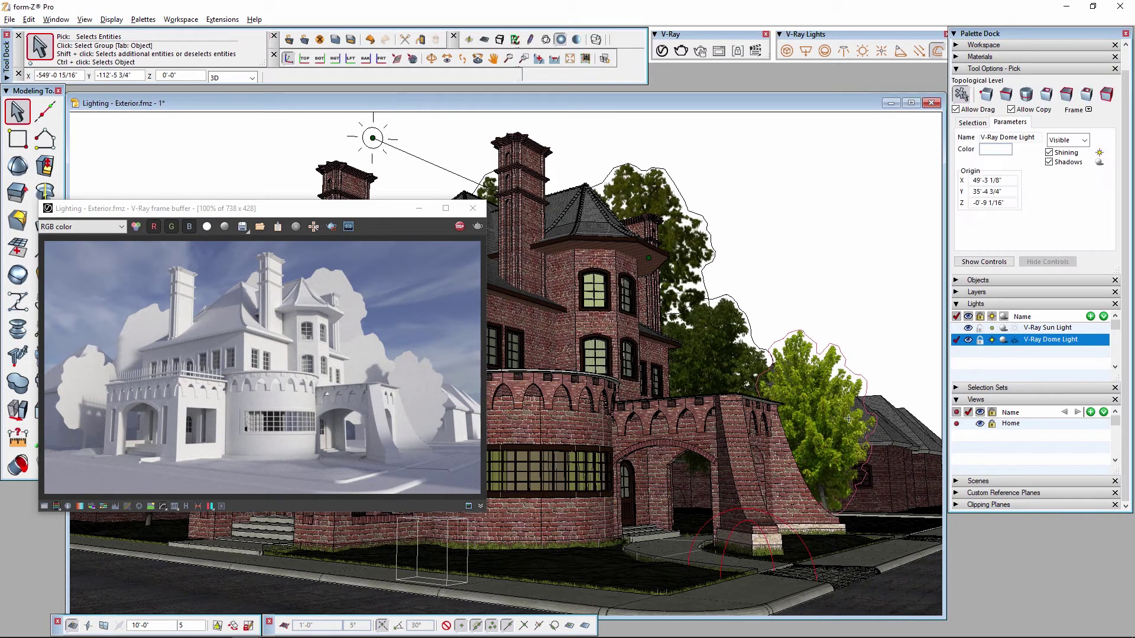
pyautogui.press('Delete')
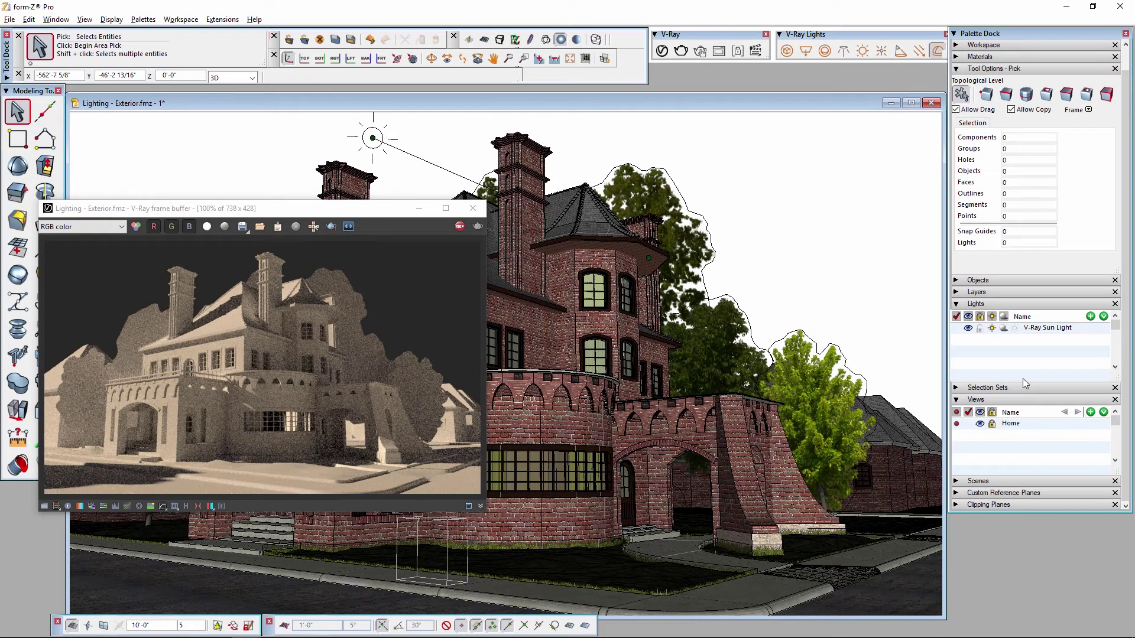
pyautogui.click(662, 51)
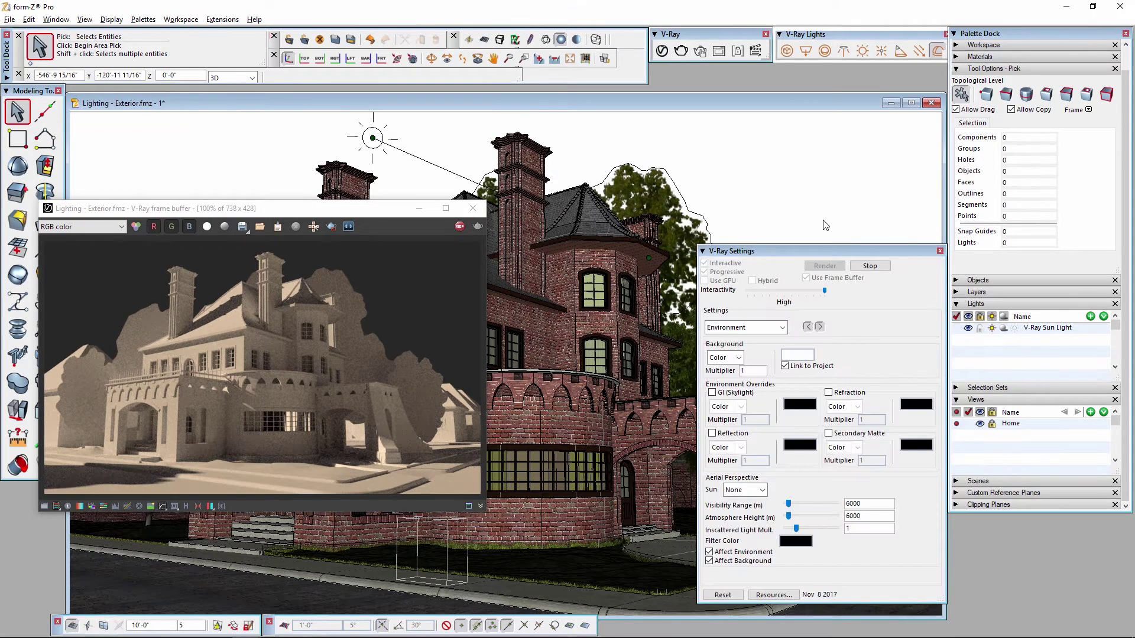
pyautogui.click(738, 358)
pyautogui.click(730, 376)
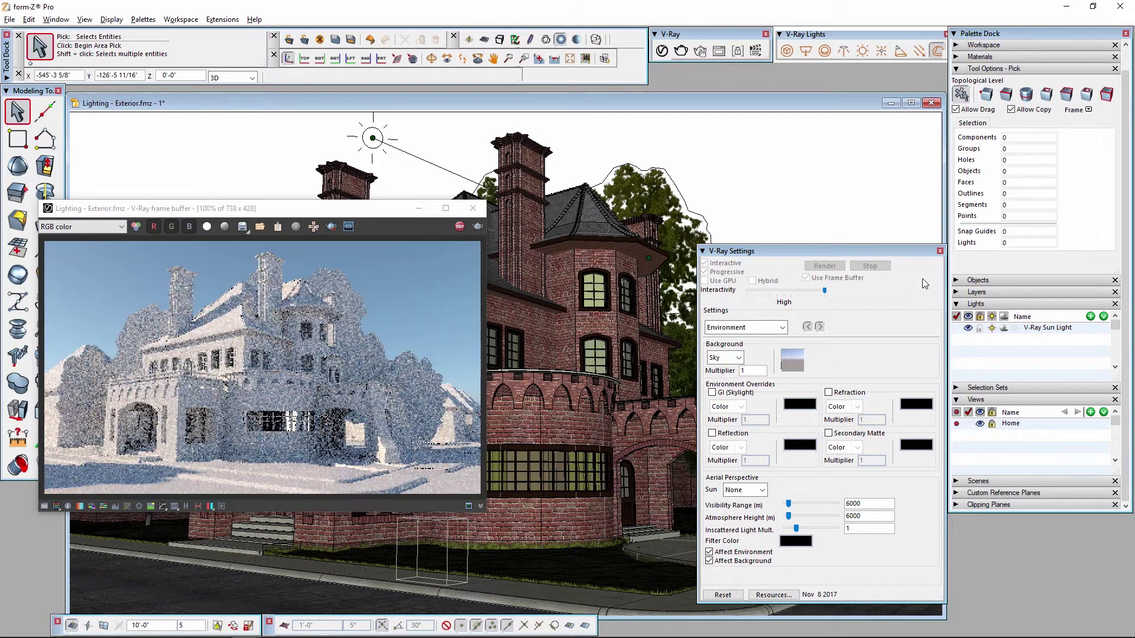
pyautogui.click(939, 251)
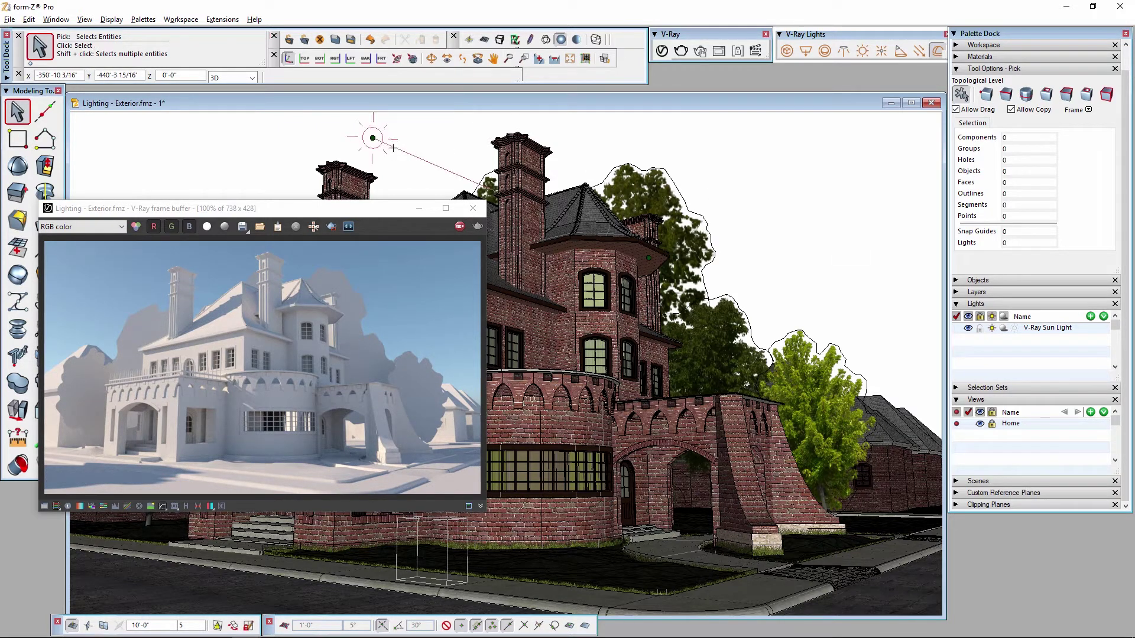
# Set the V-Ray Sun Light's origin height to 34'-0"
pyautogui.click(372, 138)
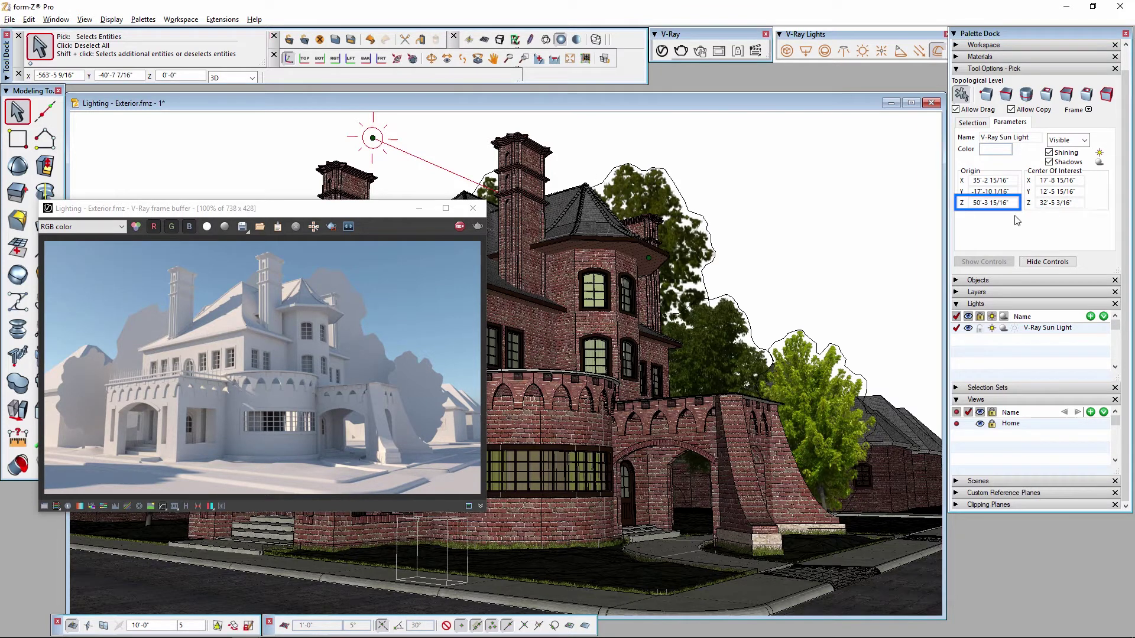
pyautogui.click(996, 201)
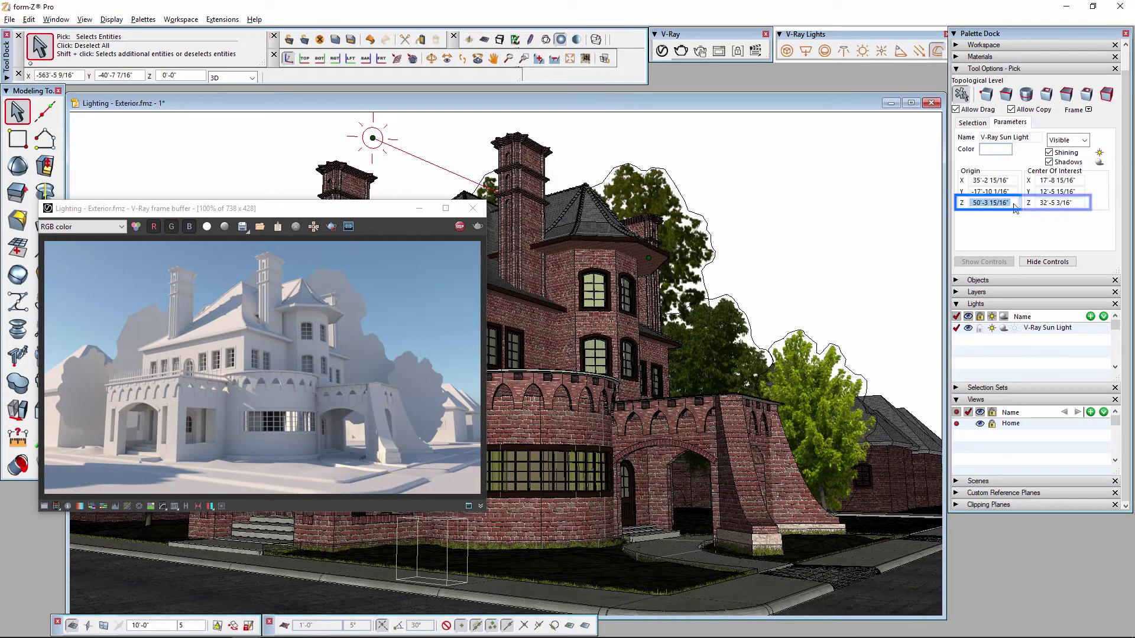
pyautogui.write('34')
pyautogui.press('Tab')
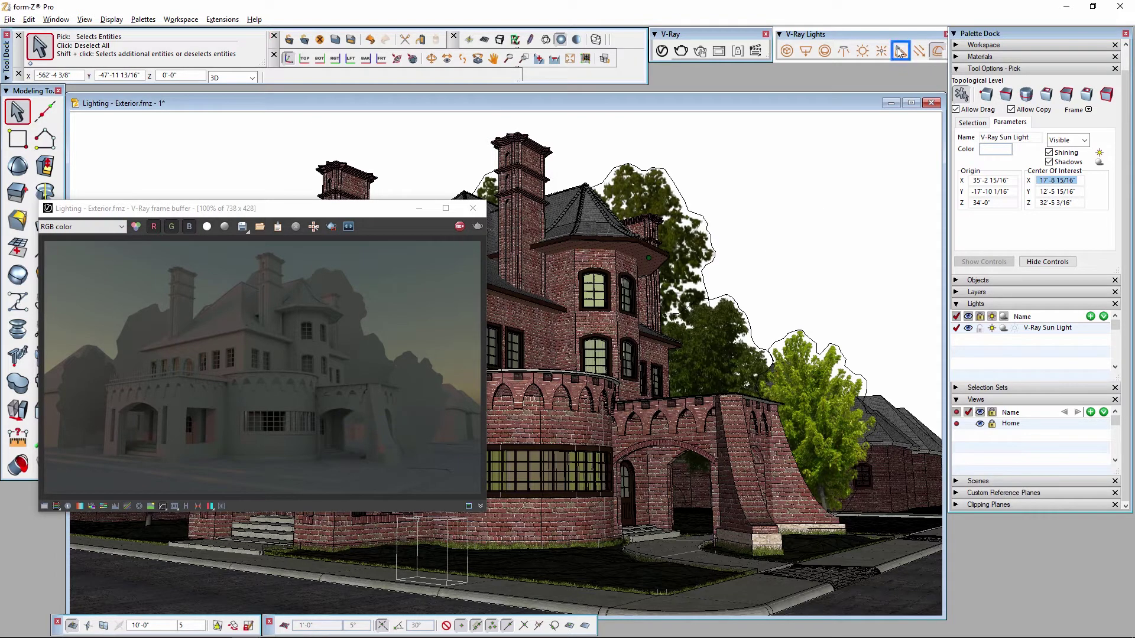
# Place Light 2, a 60°/45° cone spotlight, beneath the entrance arch ceiling
pyautogui.press('super+Right')
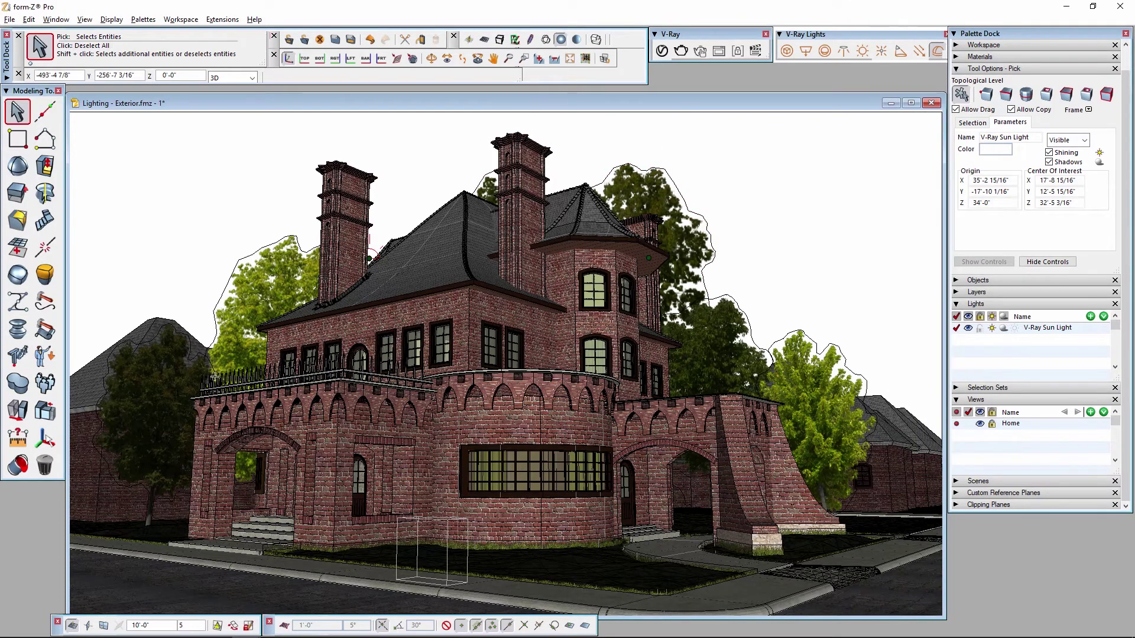
pyautogui.scroll(3, 325, 425)
pyautogui.keyDown('shift'); pyautogui.moveTo(325, 425); pyautogui.dragTo(555, 263, button='middle'); pyautogui.keyUp('shift')
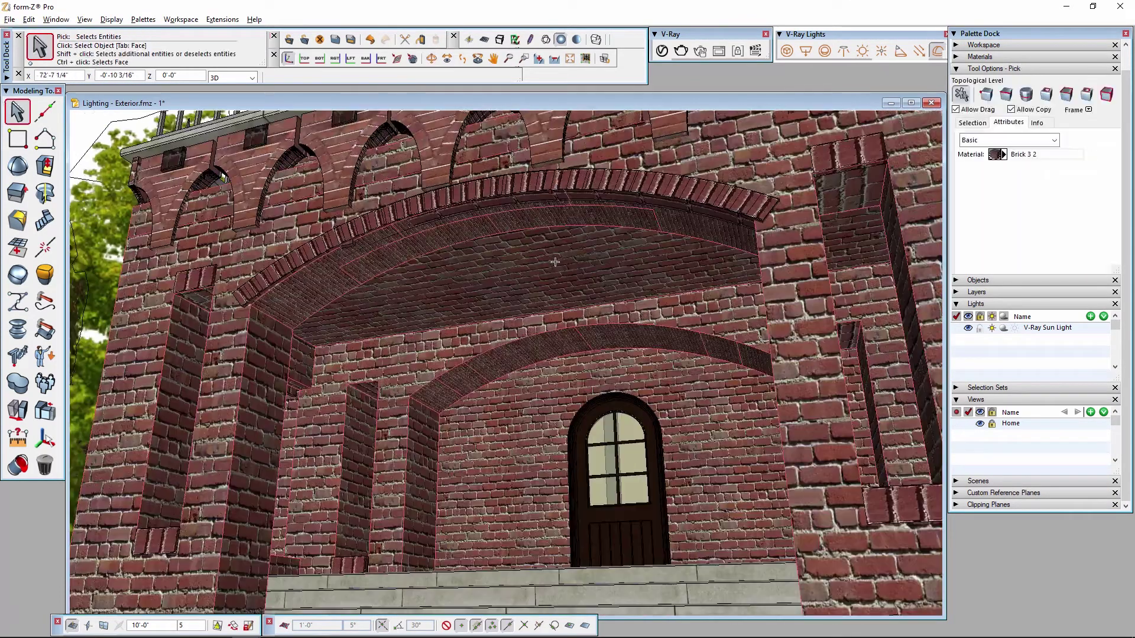
pyautogui.click(898, 52)
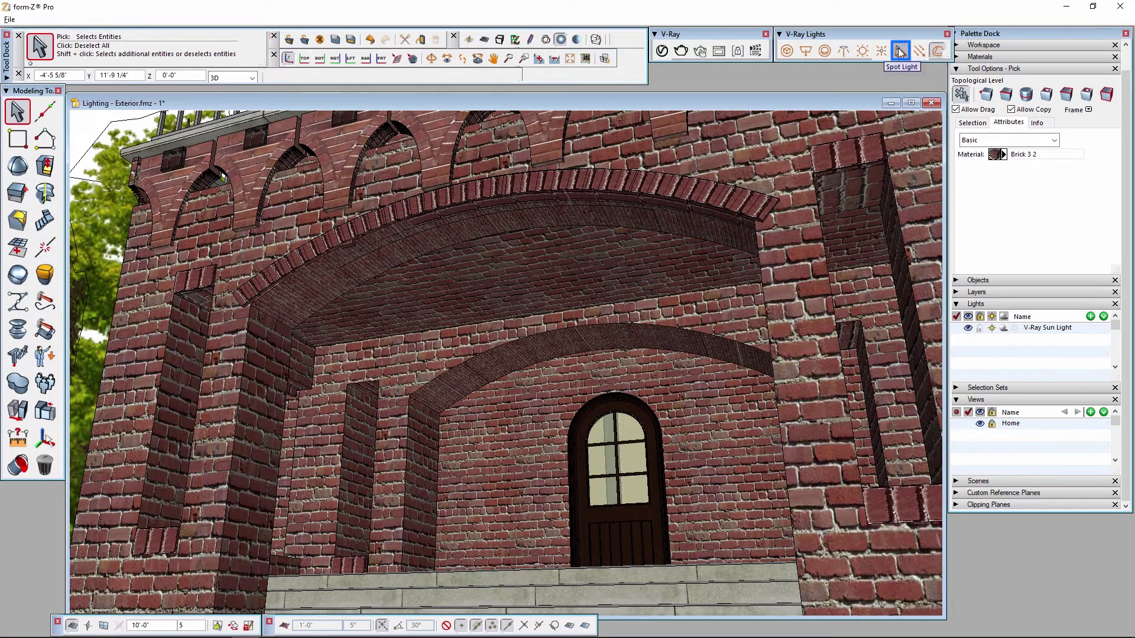
pyautogui.click(543, 260)
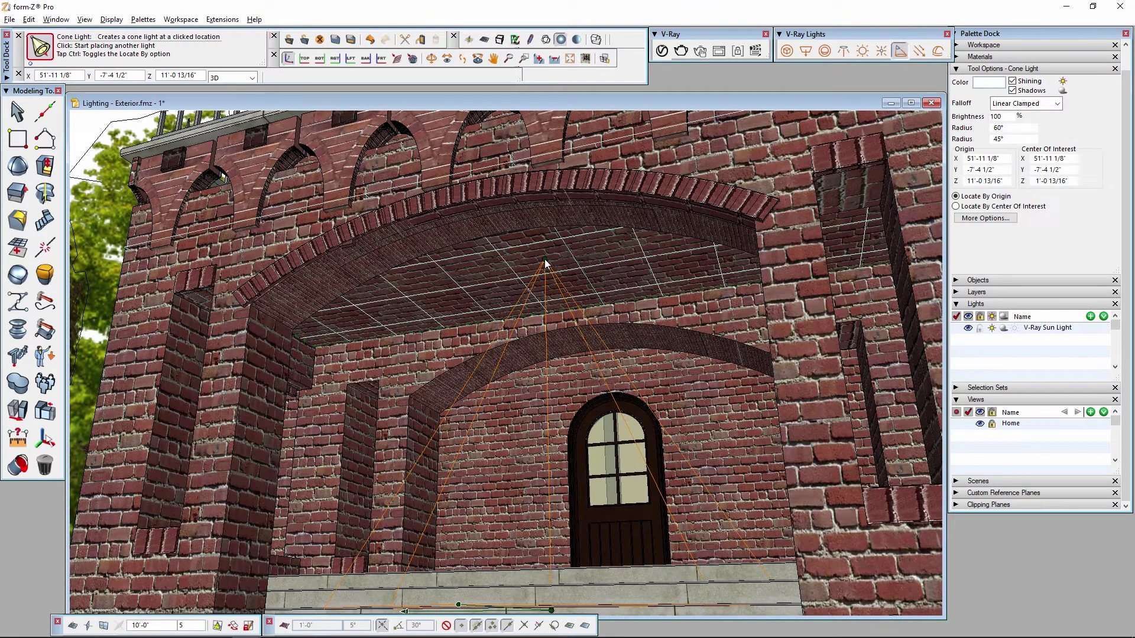
pyautogui.click(16, 122)
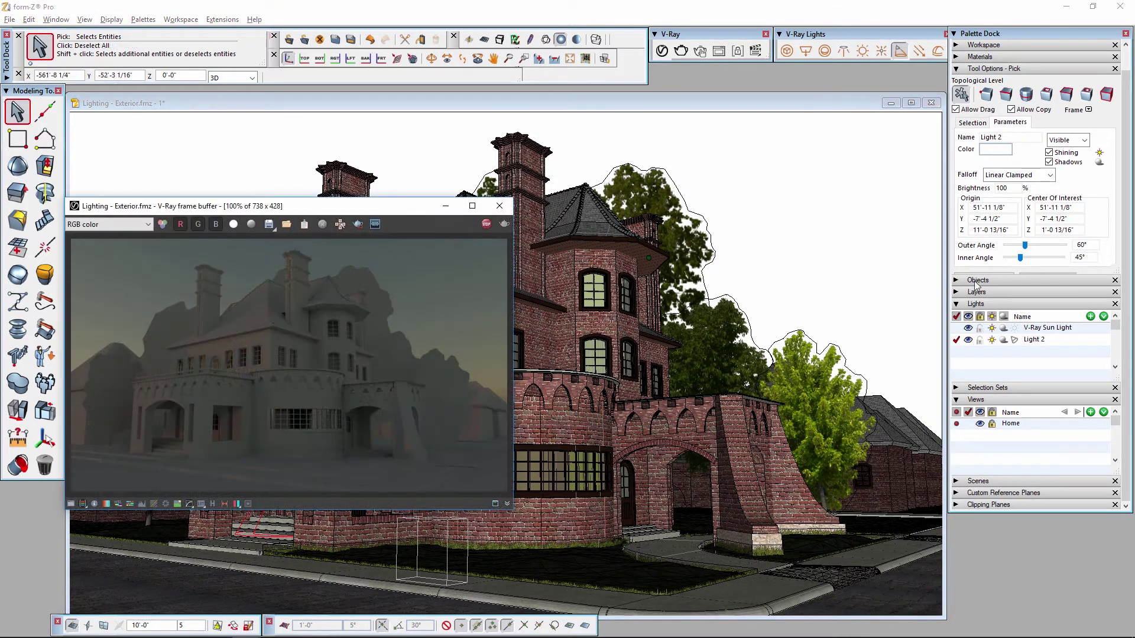
# Raise Light 2's intensity to about 10, then further to 41.667
pyautogui.click(1051, 340)
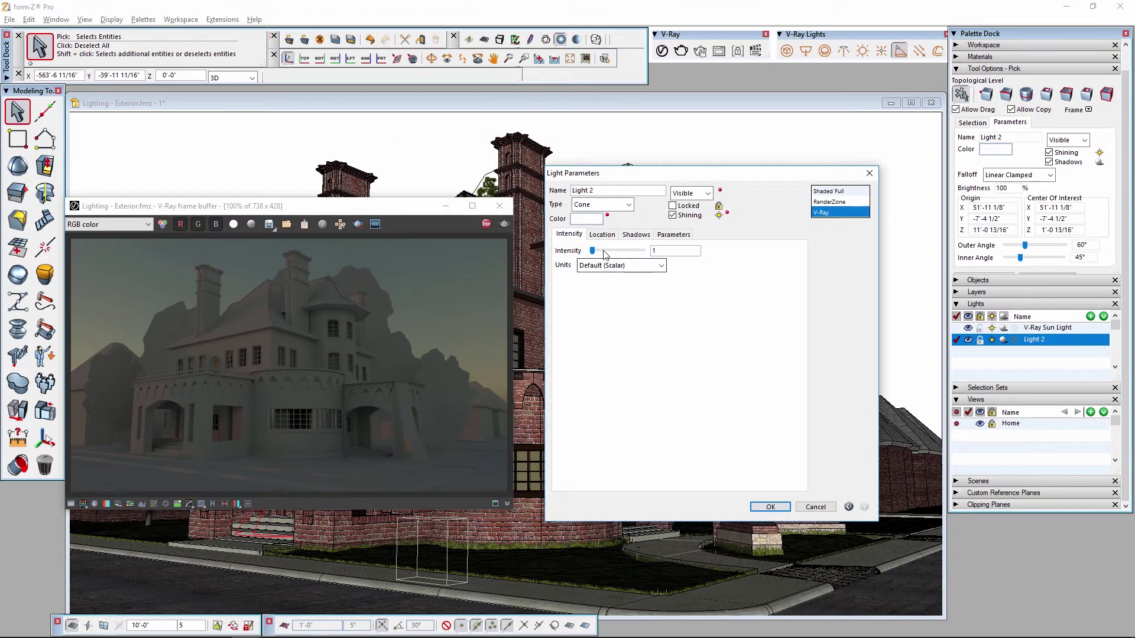
pyautogui.moveTo(594, 254)
pyautogui.mouseDown()
pyautogui.moveTo(609, 254)
pyautogui.moveTo(597, 254)
pyautogui.mouseUp()
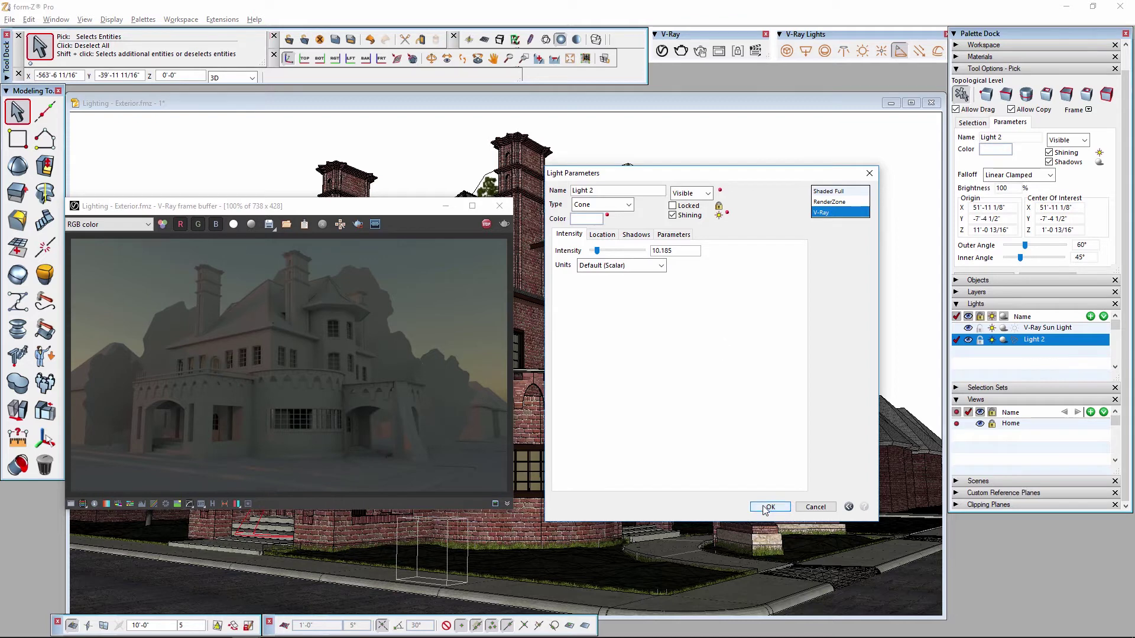
pyautogui.click(769, 506)
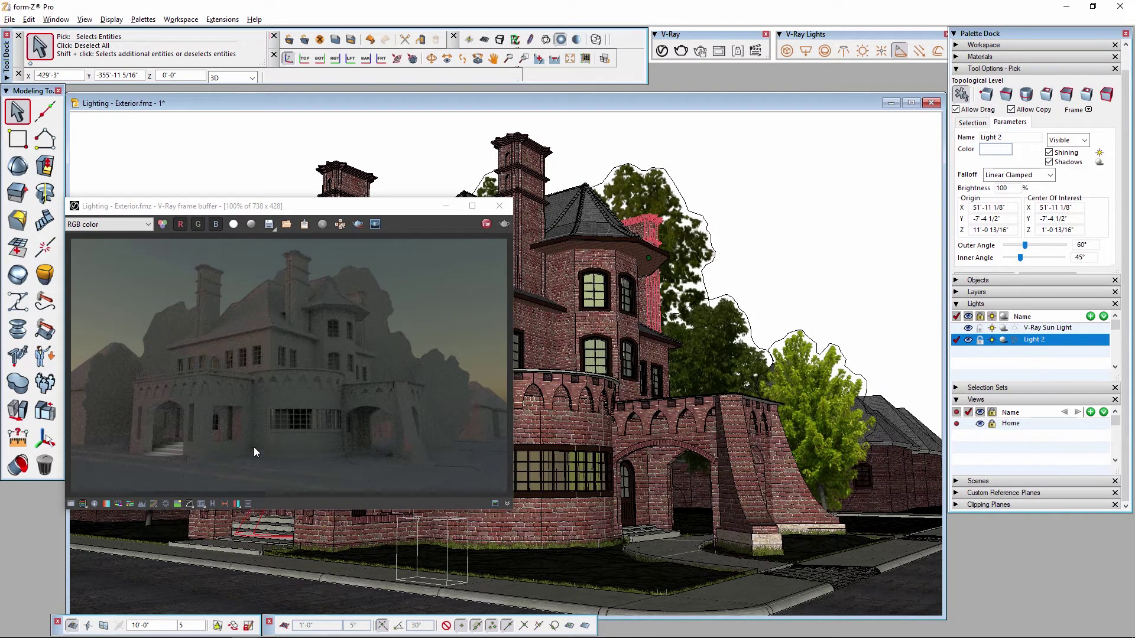
pyautogui.doubleClick(1034, 340)
pyautogui.moveTo(576, 257); pyautogui.dragTo(587, 259)
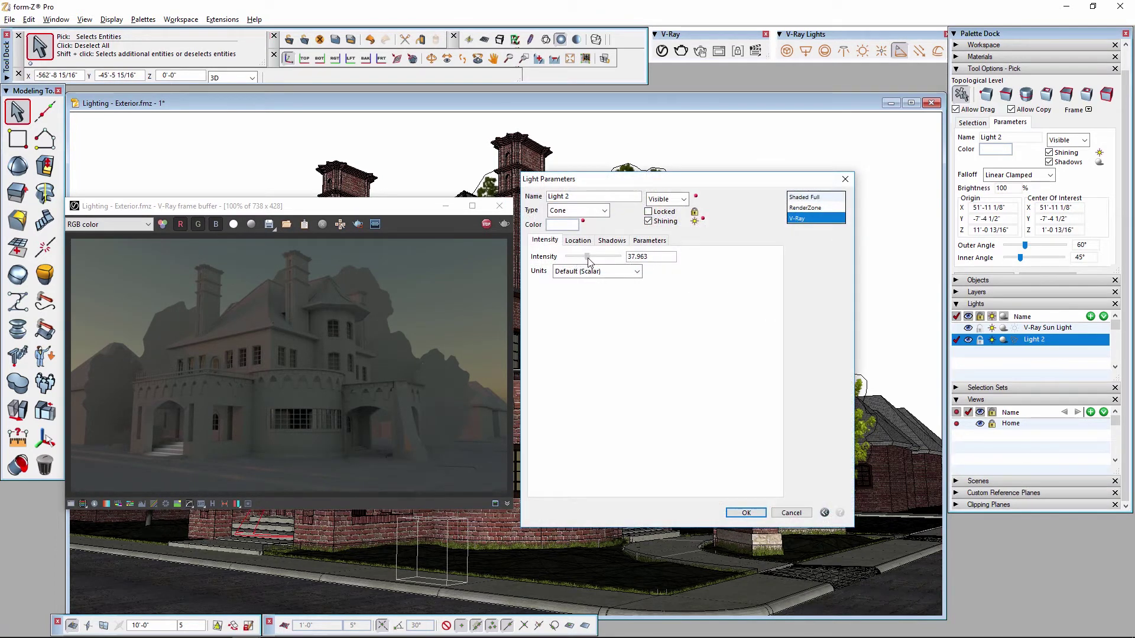
pyautogui.click(745, 513)
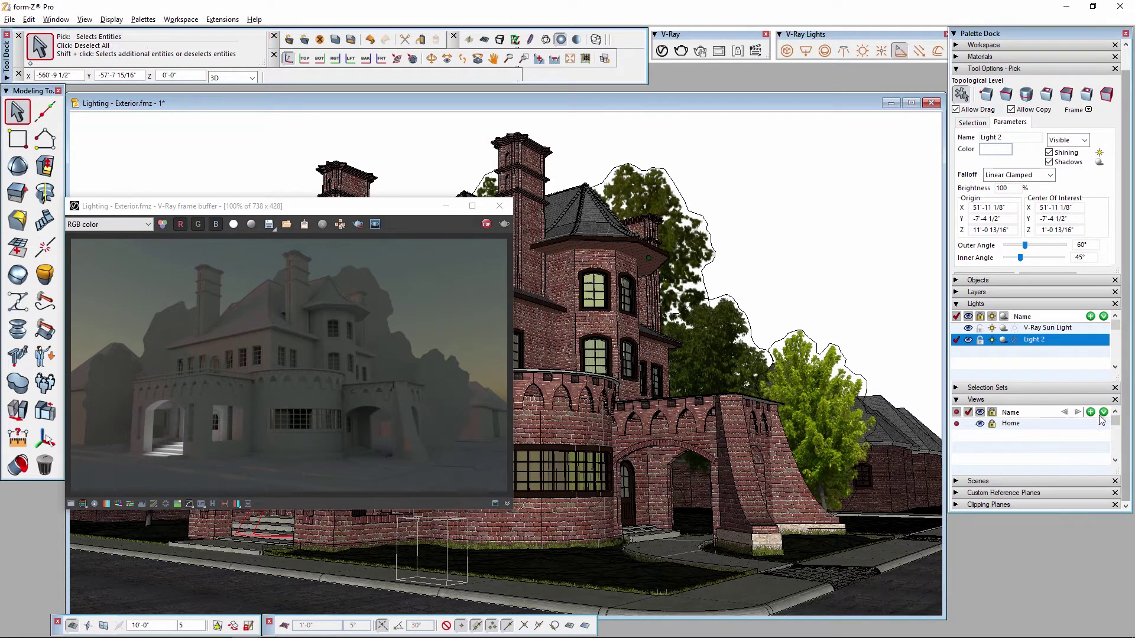
# Colour Light 2 light orange (RGB 255/217/147) and narrow its inner angle to 17.59°
pyautogui.click(1049, 341)
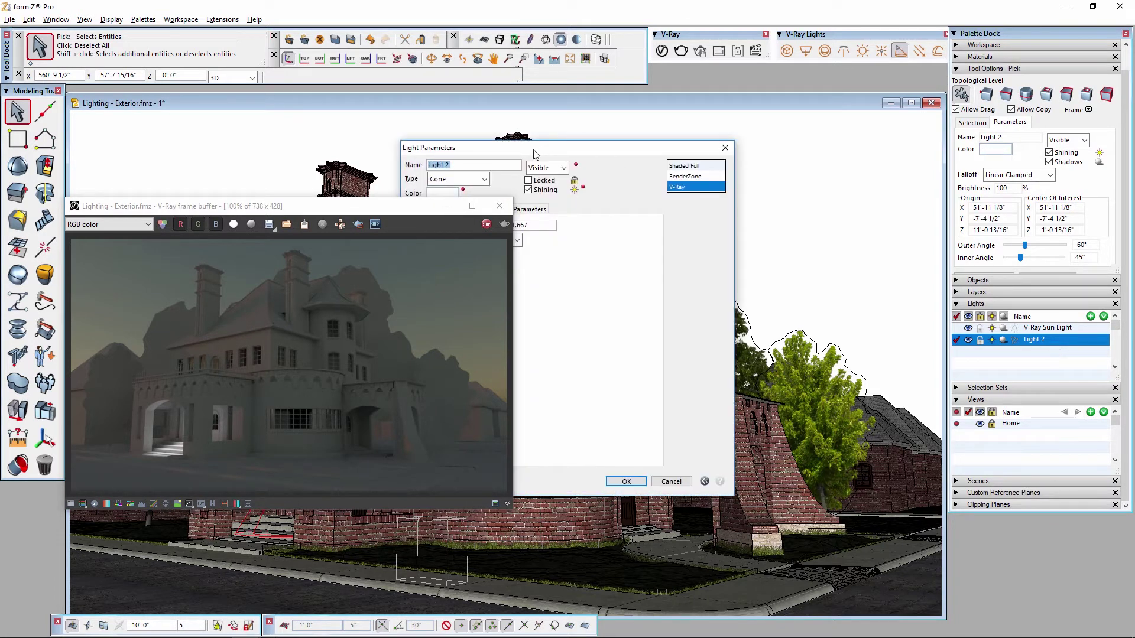
pyautogui.moveTo(533, 150); pyautogui.dragTo(656, 177)
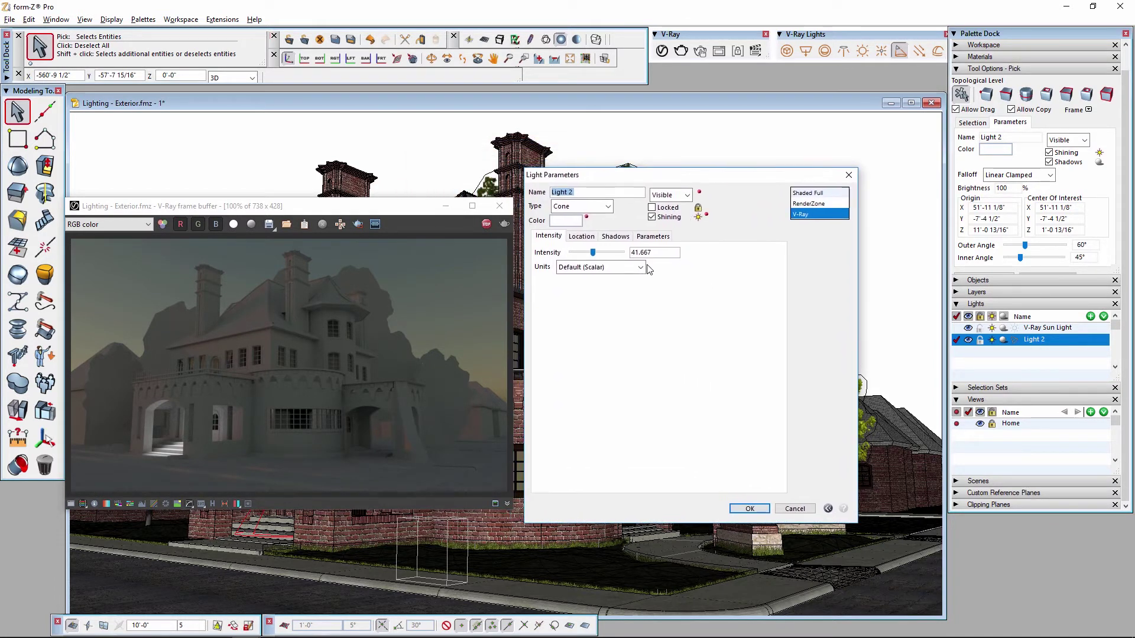
pyautogui.click(564, 220)
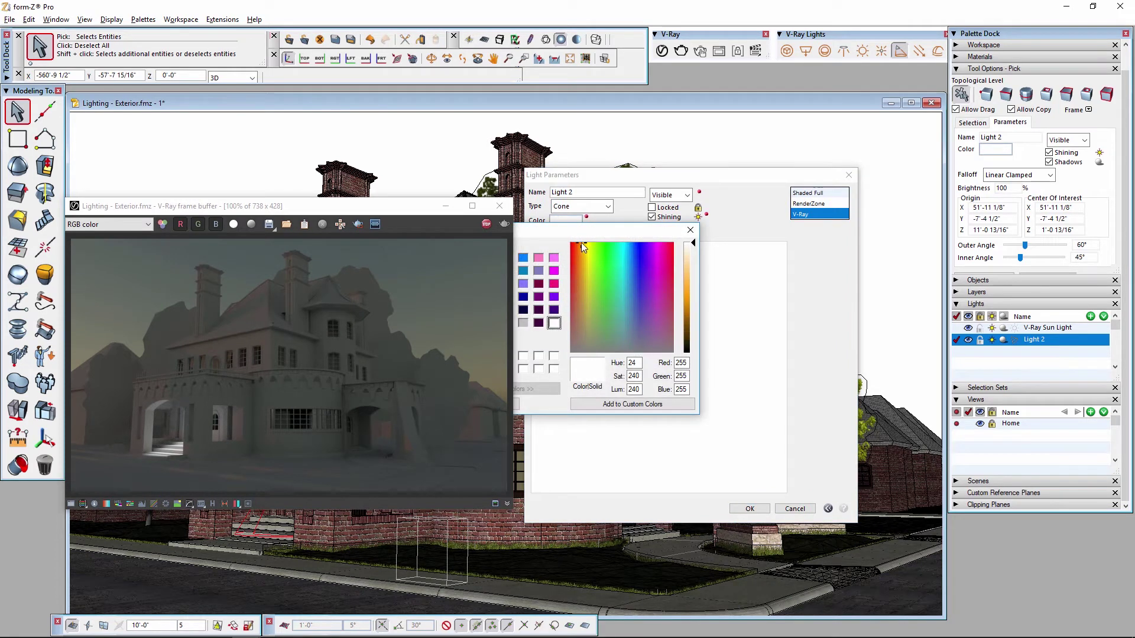
pyautogui.click(582, 245)
pyautogui.click(692, 269)
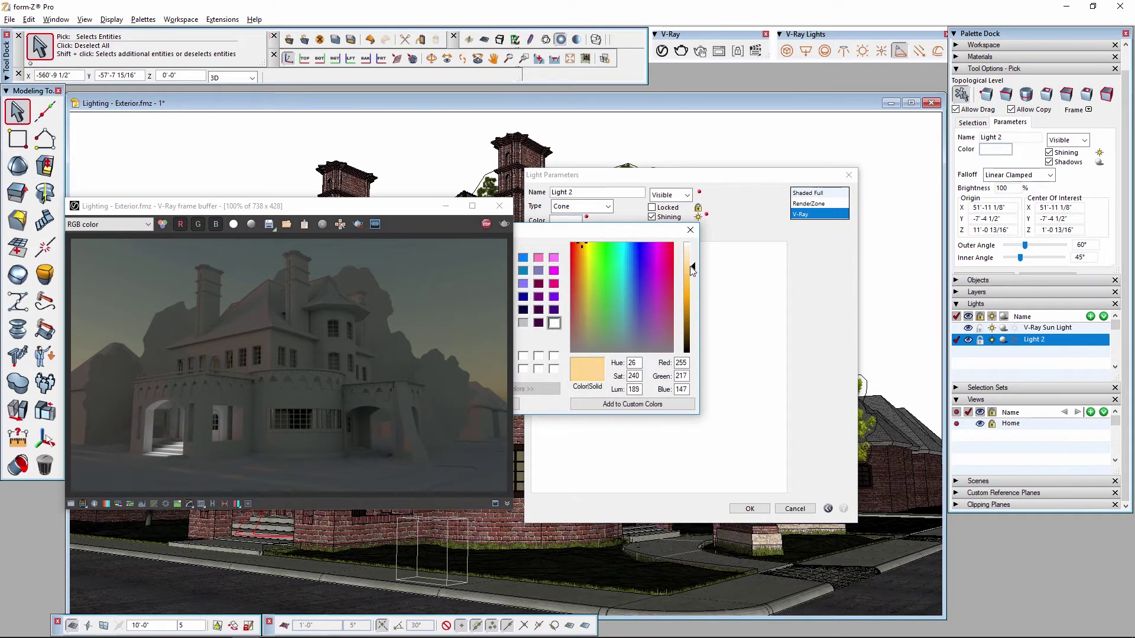
pyautogui.click(540, 406)
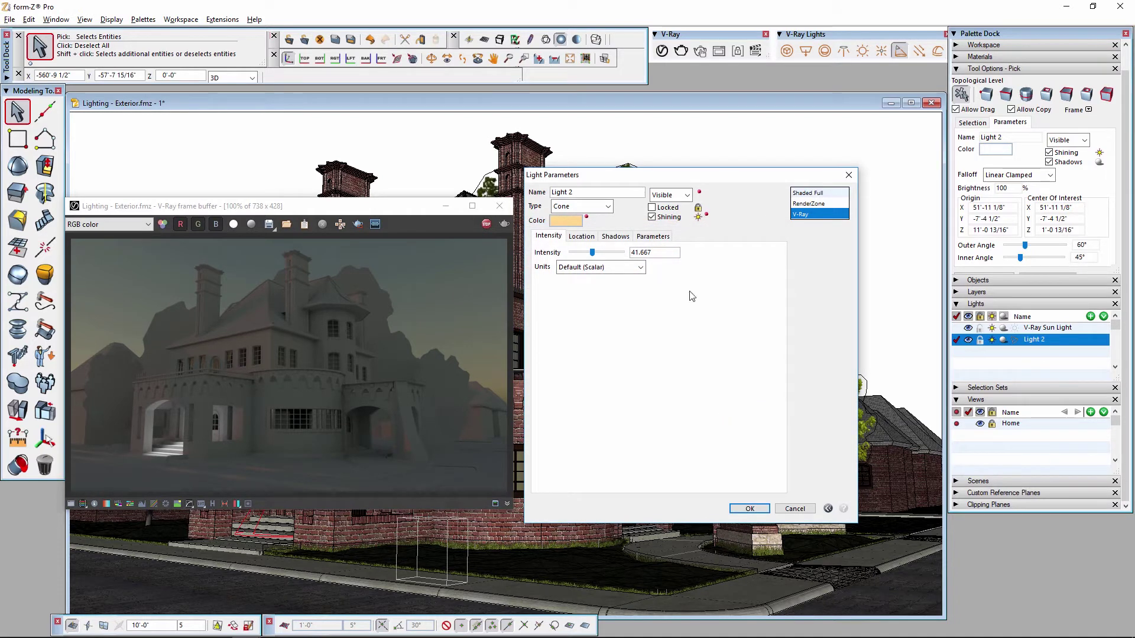
pyautogui.click(652, 235)
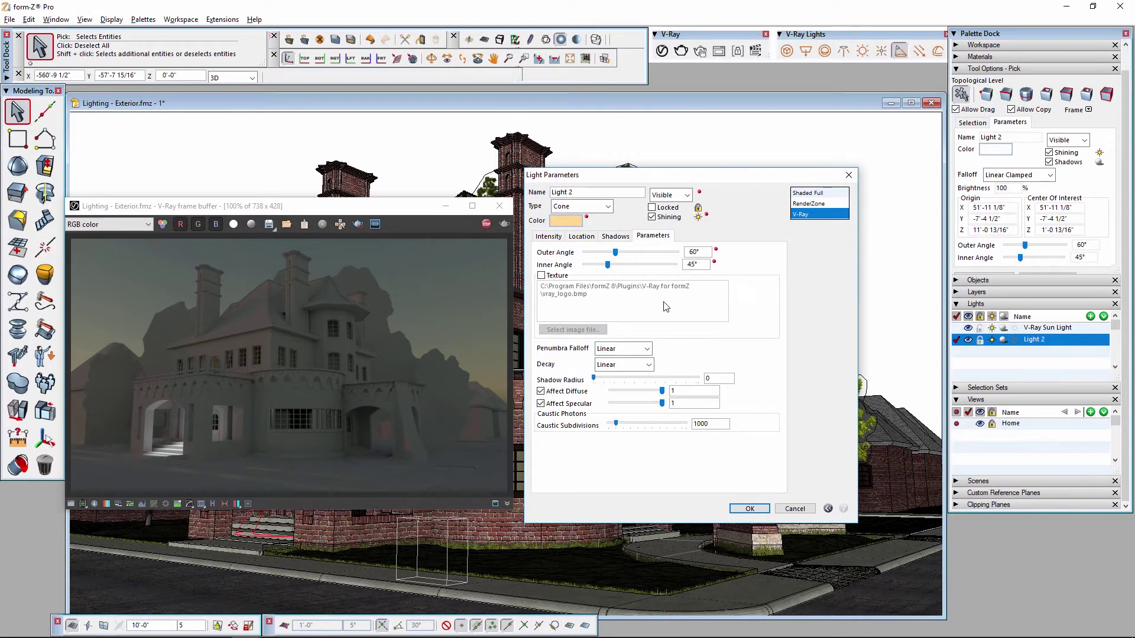
pyautogui.moveTo(609, 265); pyautogui.dragTo(593, 261)
# Apply the spotlight changes and duplicate Light 2 into the second arch as Light 2 Copy
pyautogui.click(749, 508)
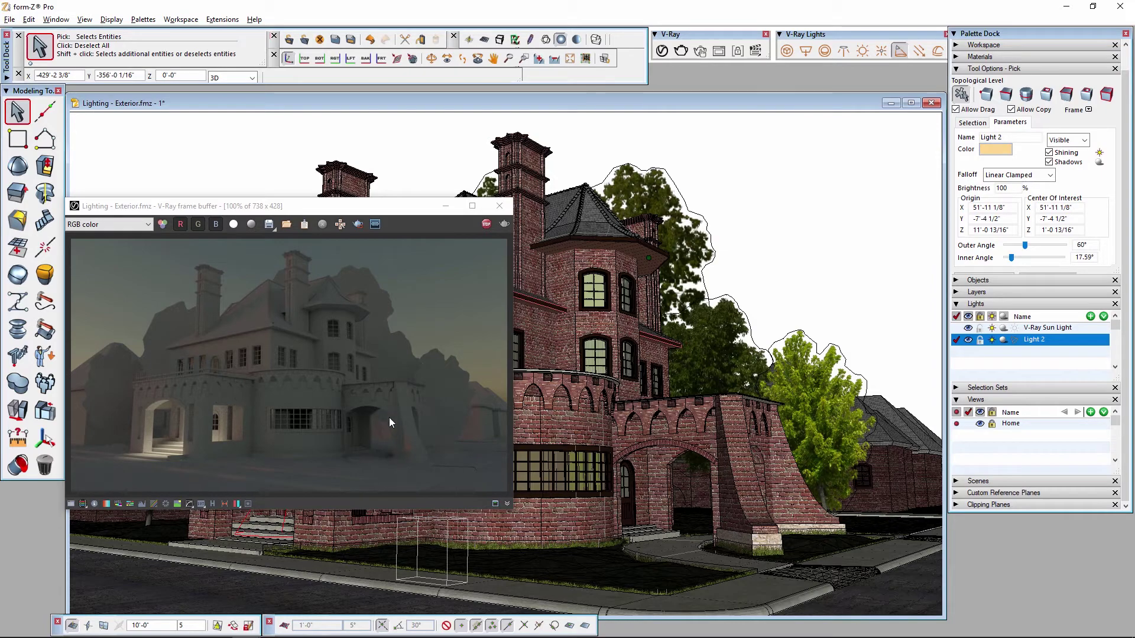
pyautogui.moveTo(298, 207); pyautogui.dragTo(1134, 208)
pyautogui.press('space')
pyautogui.moveTo(381, 425); pyautogui.dragTo(546, 417)
pyautogui.scroll(3, 547, 417)
pyautogui.moveTo(546, 417); pyautogui.dragTo(508, 421, button='middle')
pyautogui.click(18, 409)
pyautogui.click(728, 309)
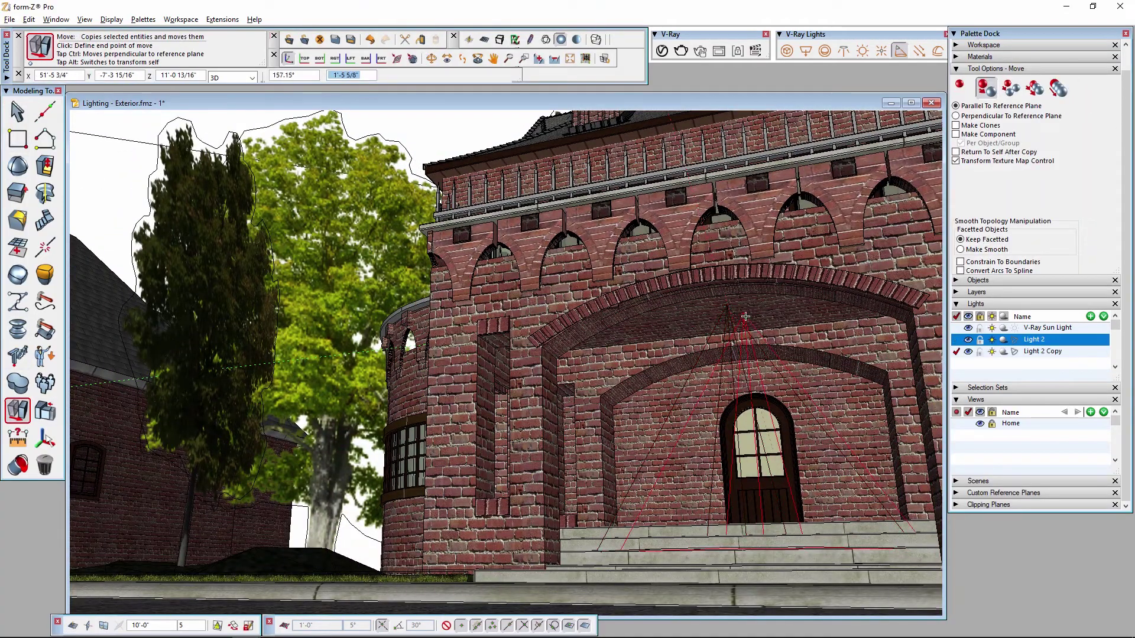
pyautogui.moveTo(814, 297); pyautogui.dragTo(707, 267, button='middle')
pyautogui.click(785, 295)
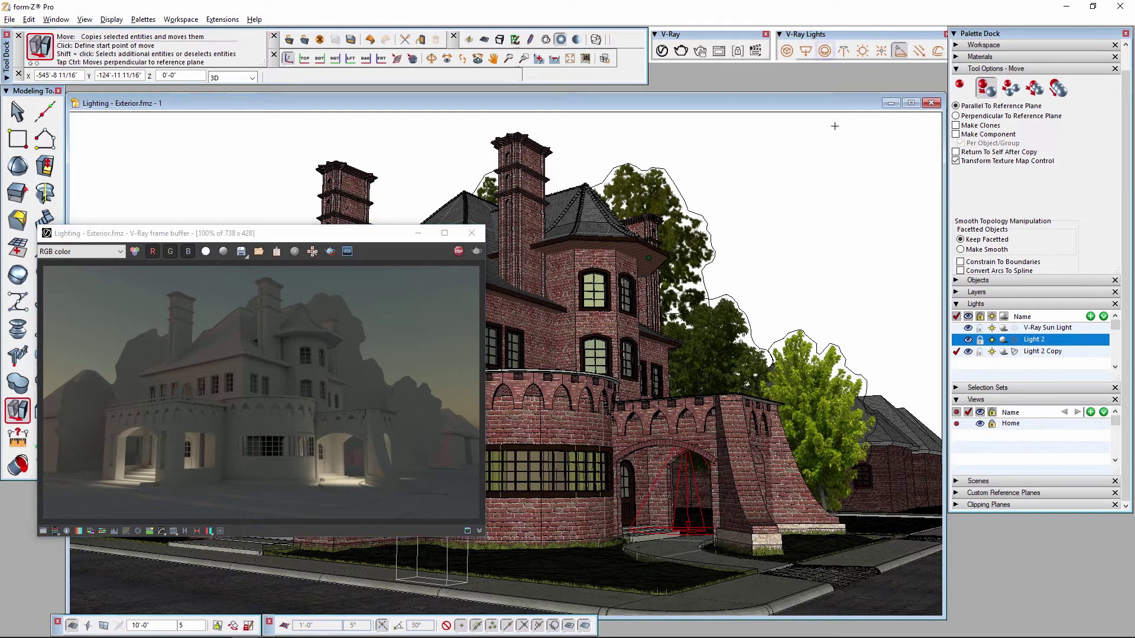
# Save the file and create a V-Ray Sphere Light below the tower room ceiling
pyautogui.click(832, 103)
pyautogui.hotkey('ctrl', 's')
pyautogui.click(825, 53)
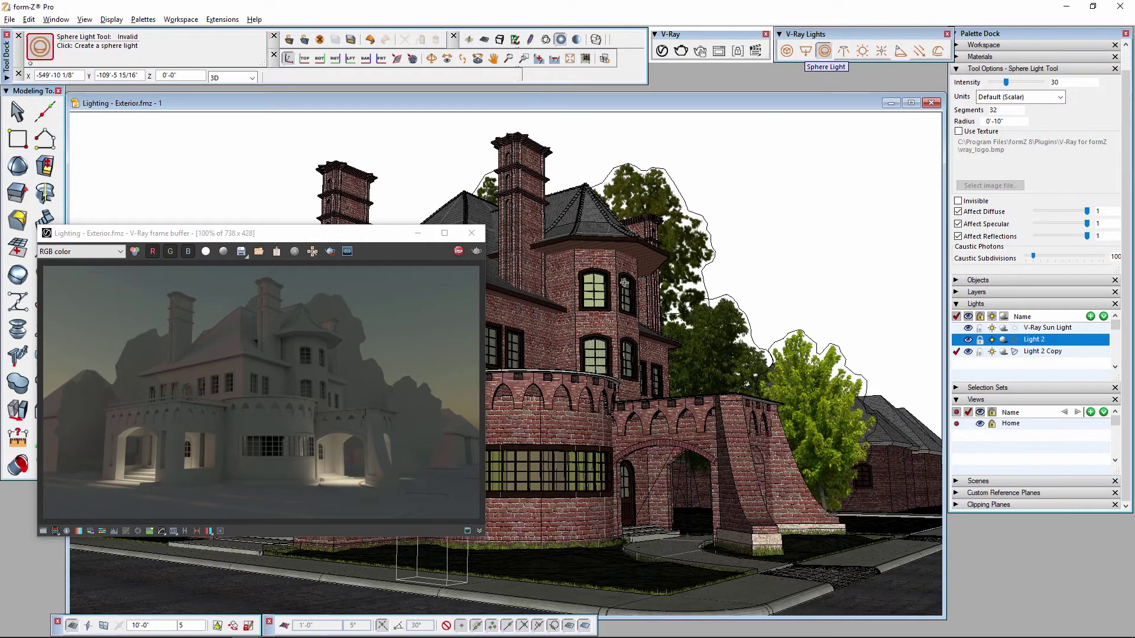
pyautogui.scroll(4, 625, 283)
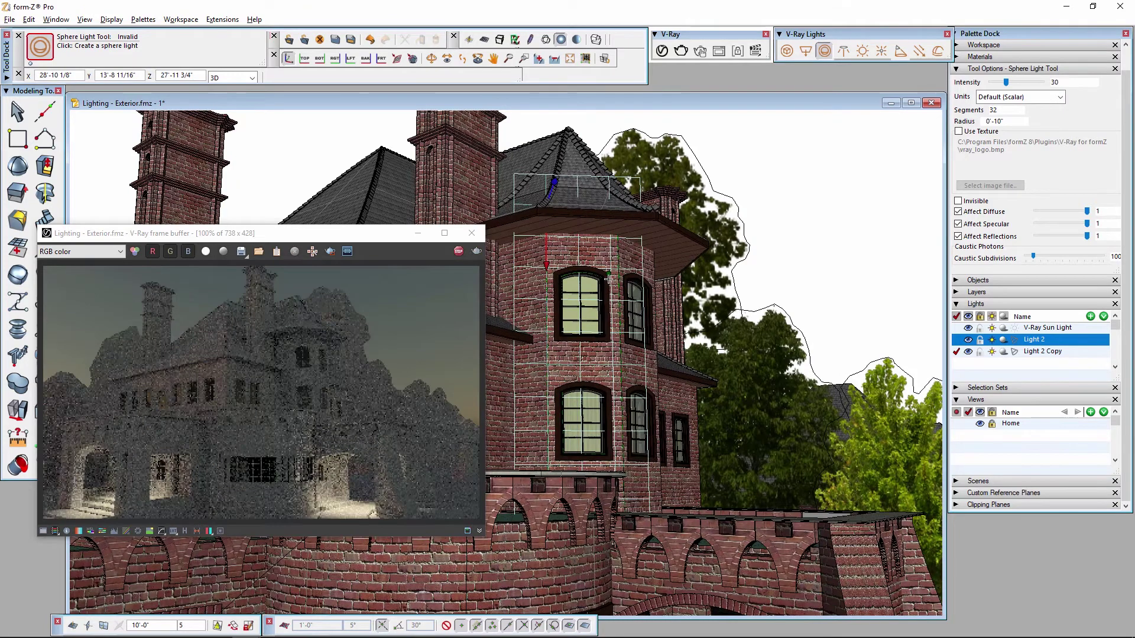
pyautogui.moveTo(603, 276); pyautogui.dragTo(633, 285, button='middle')
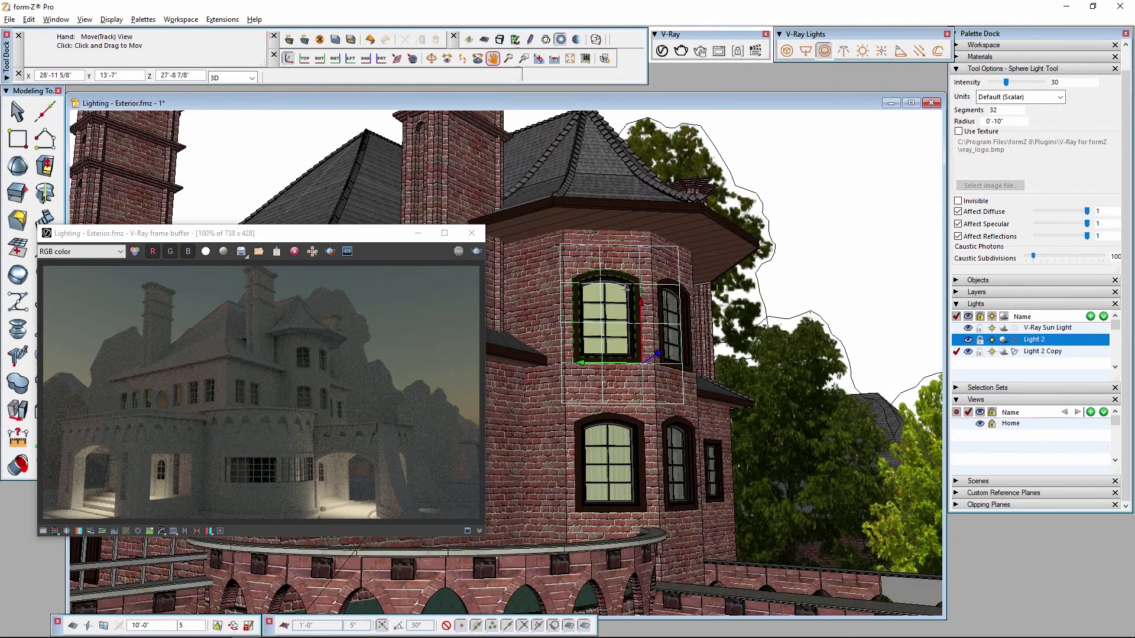
pyautogui.scroll(8, 626, 290)
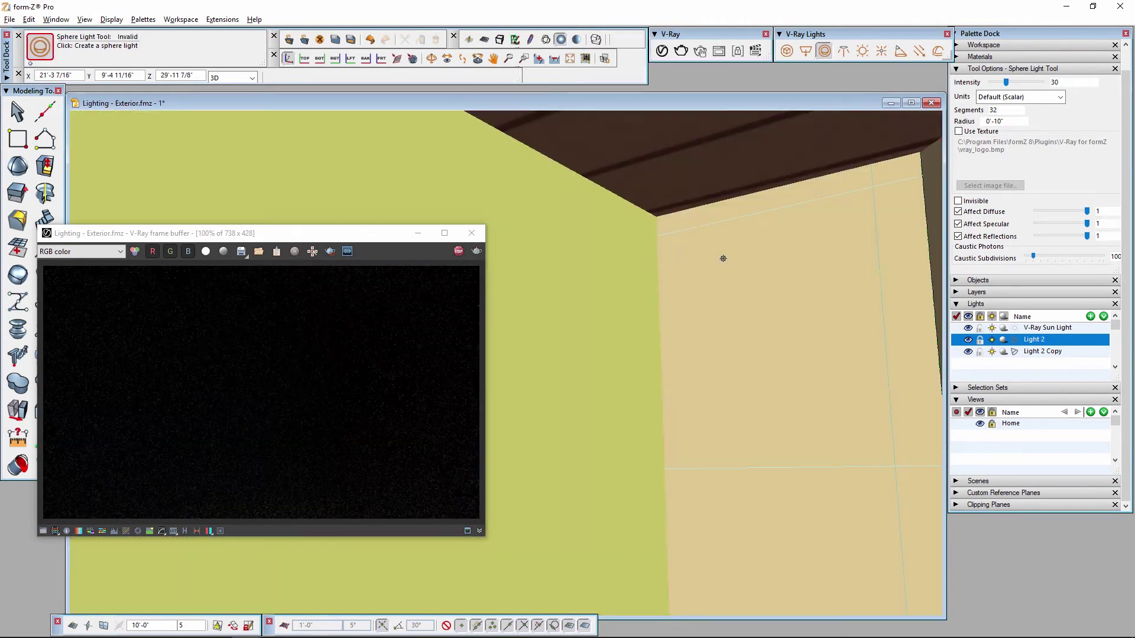
pyautogui.moveTo(722, 258); pyautogui.dragTo(747, 132, button='middle')
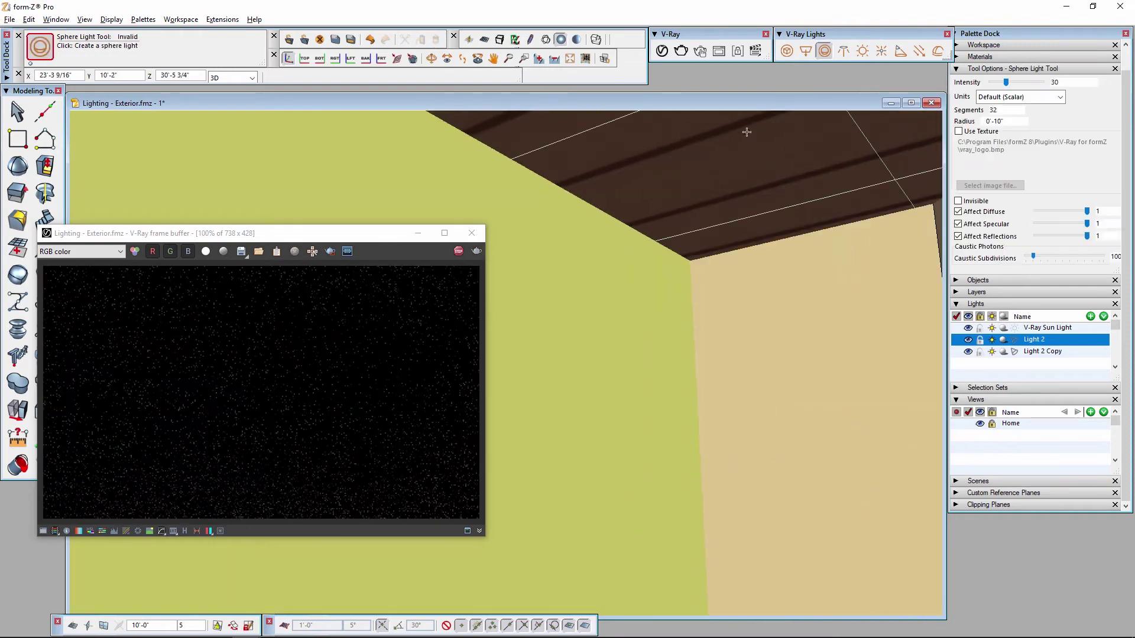
pyautogui.moveTo(746, 132); pyautogui.dragTo(795, 152)
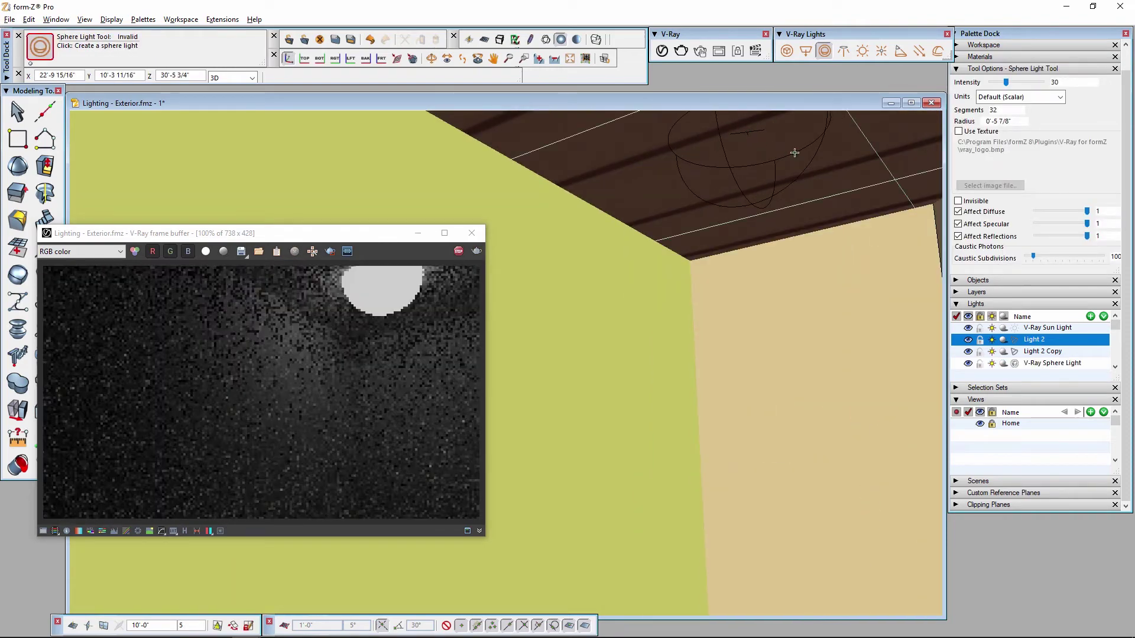
# Move the sphere light up to the ceiling corner and return to the Home view
pyautogui.click(17, 110)
pyautogui.click(759, 206)
pyautogui.click(17, 410)
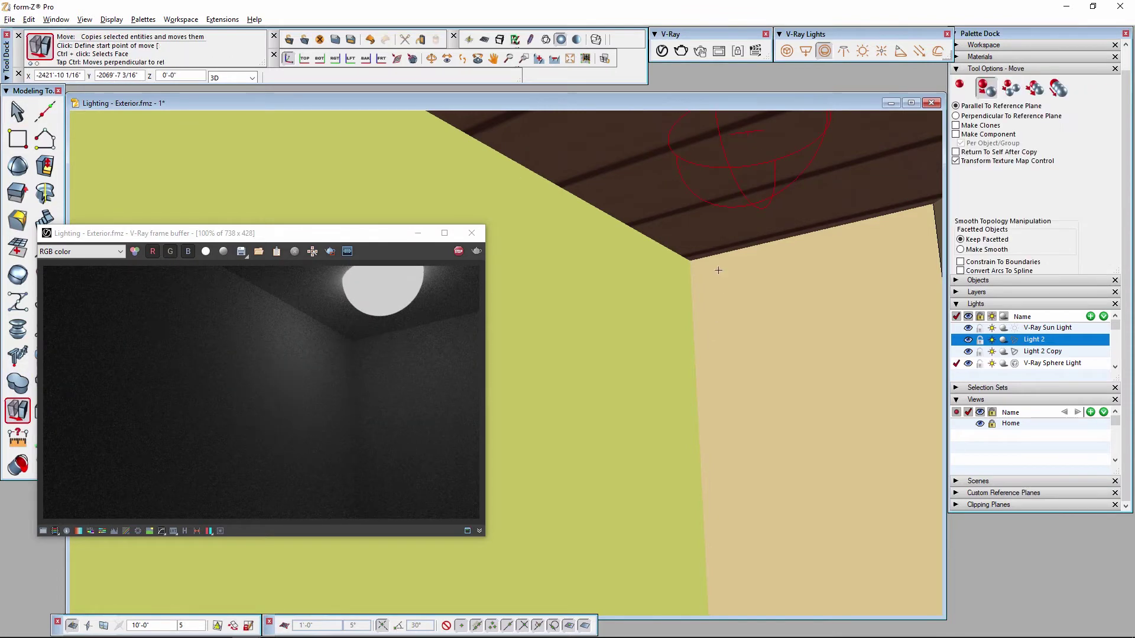
pyautogui.click(691, 259)
pyautogui.press('alt')
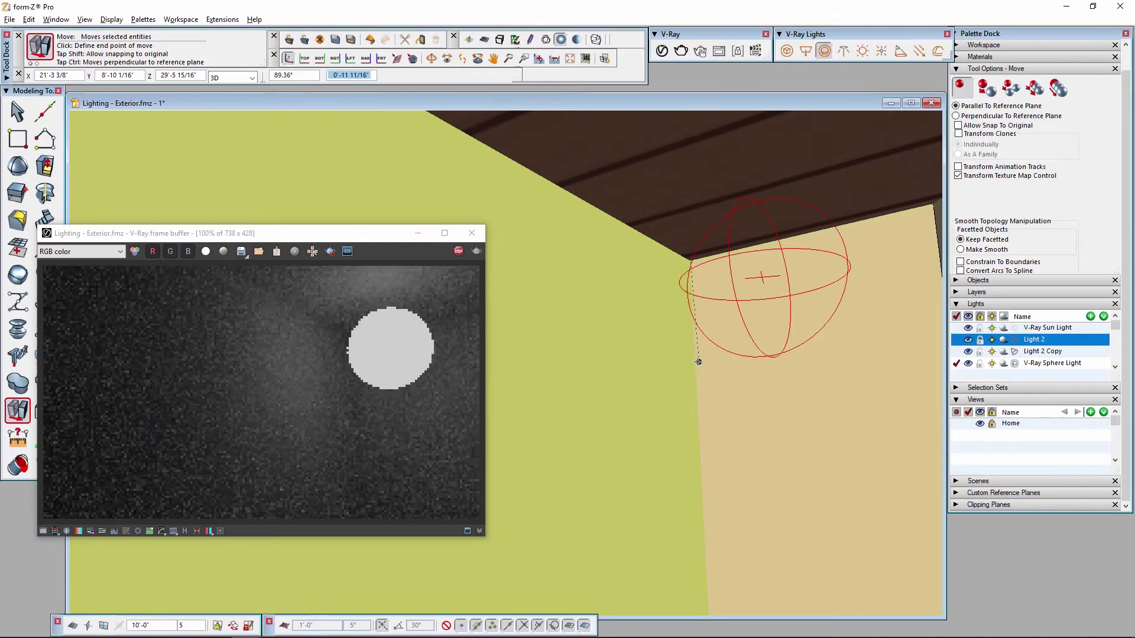
pyautogui.click(384, 171)
pyautogui.scroll(-10, 715, 416)
pyautogui.click(956, 423)
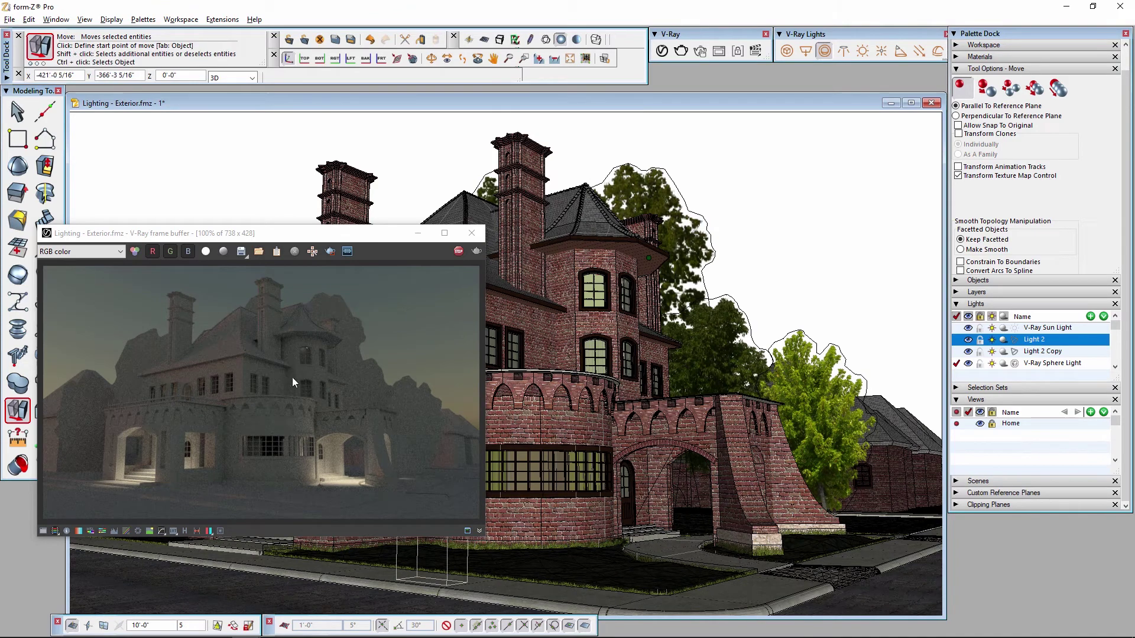
# Change the V-Ray Sphere Light's intensity from 30 to 1200
pyautogui.click(1052, 363)
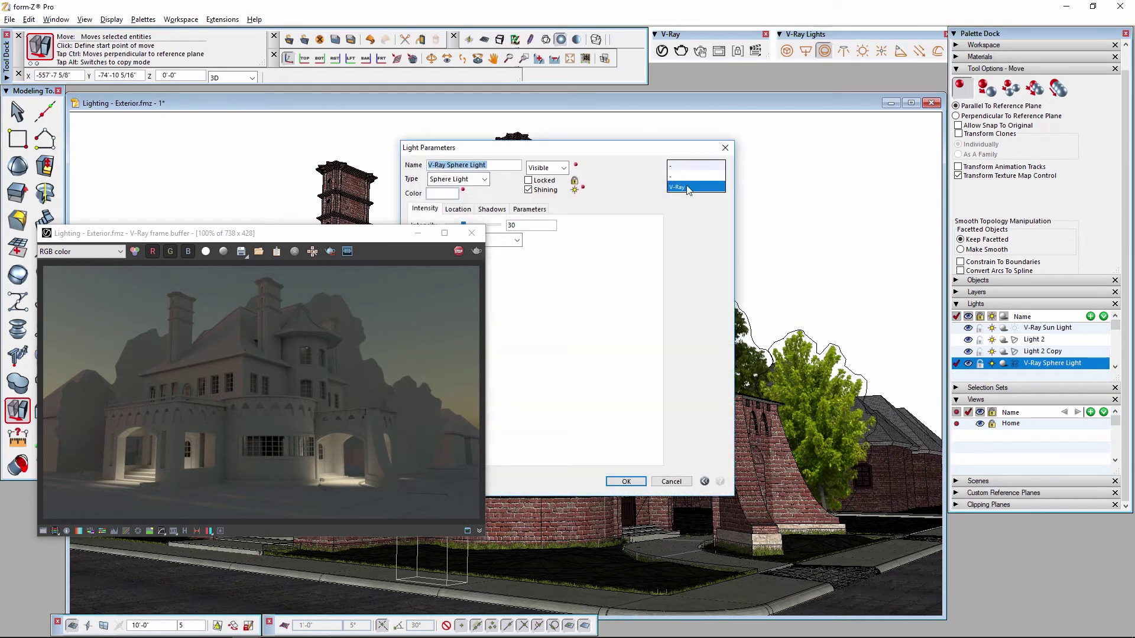
pyautogui.moveTo(666, 170); pyautogui.dragTo(727, 196)
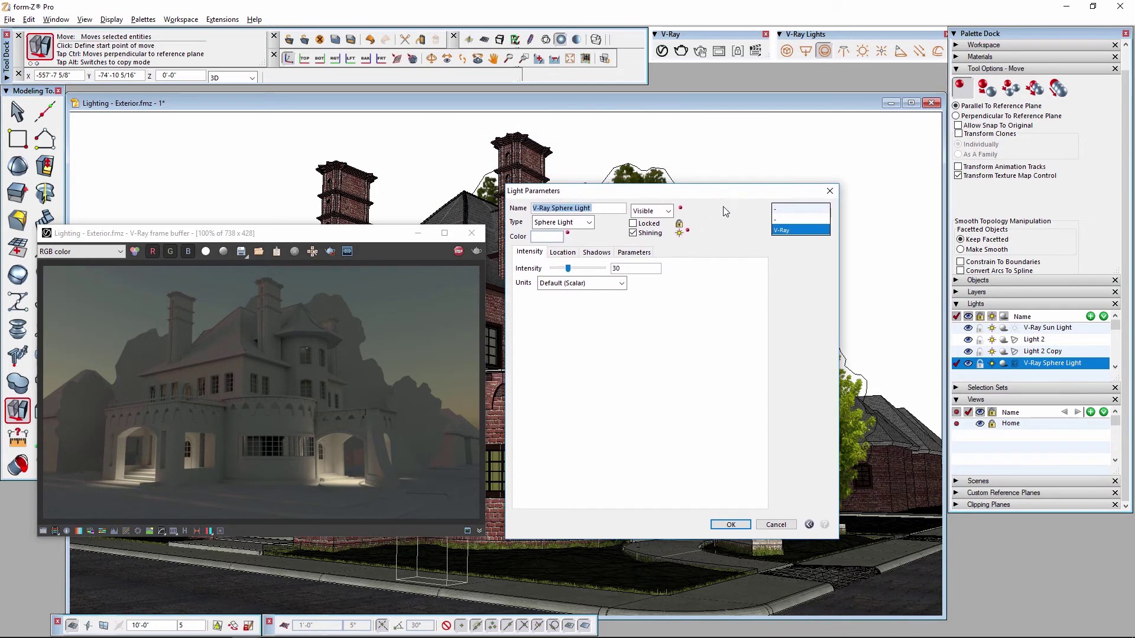
pyautogui.doubleClick(635, 269)
pyautogui.write('12')
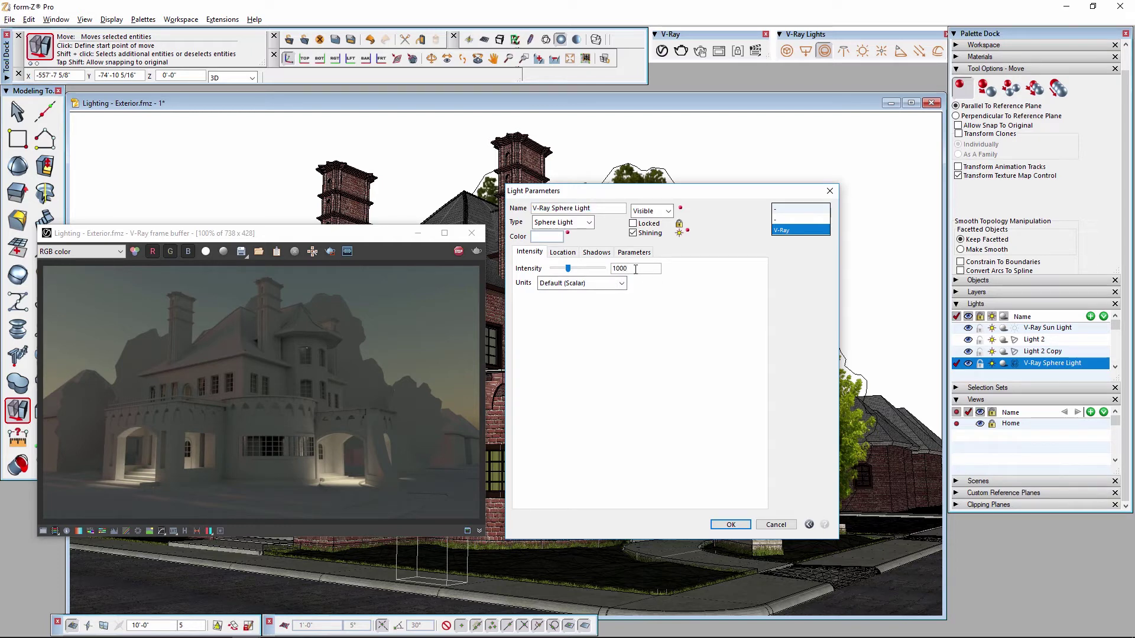
pyautogui.write('000')
pyautogui.press('Return')
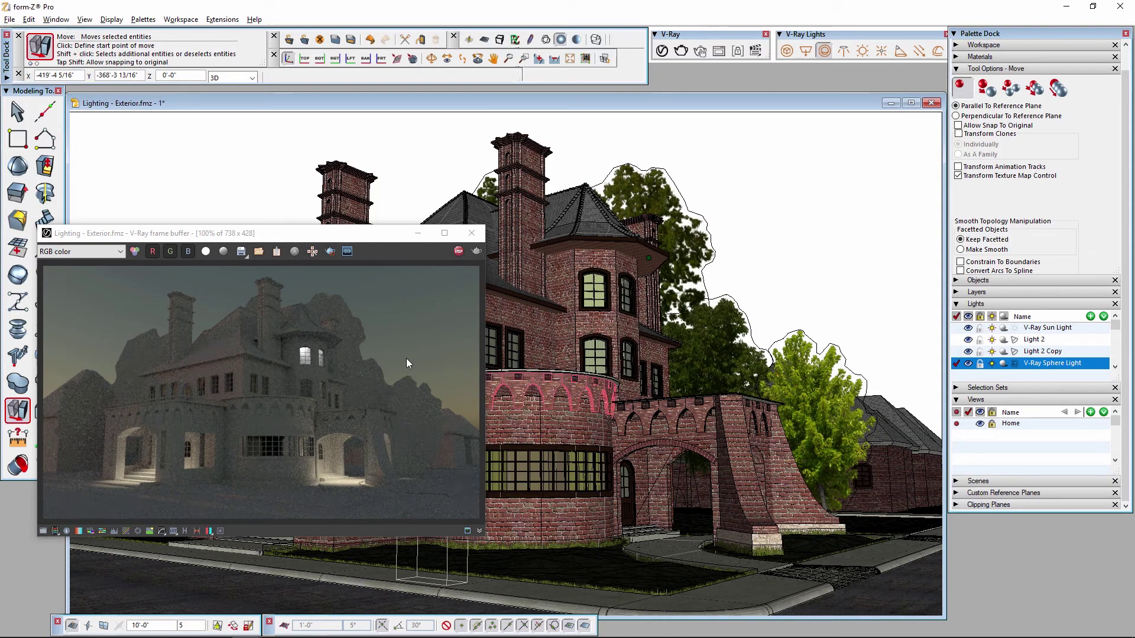
# Give the sphere light a light yellow colour, editing its intensity again
pyautogui.doubleClick(1044, 363)
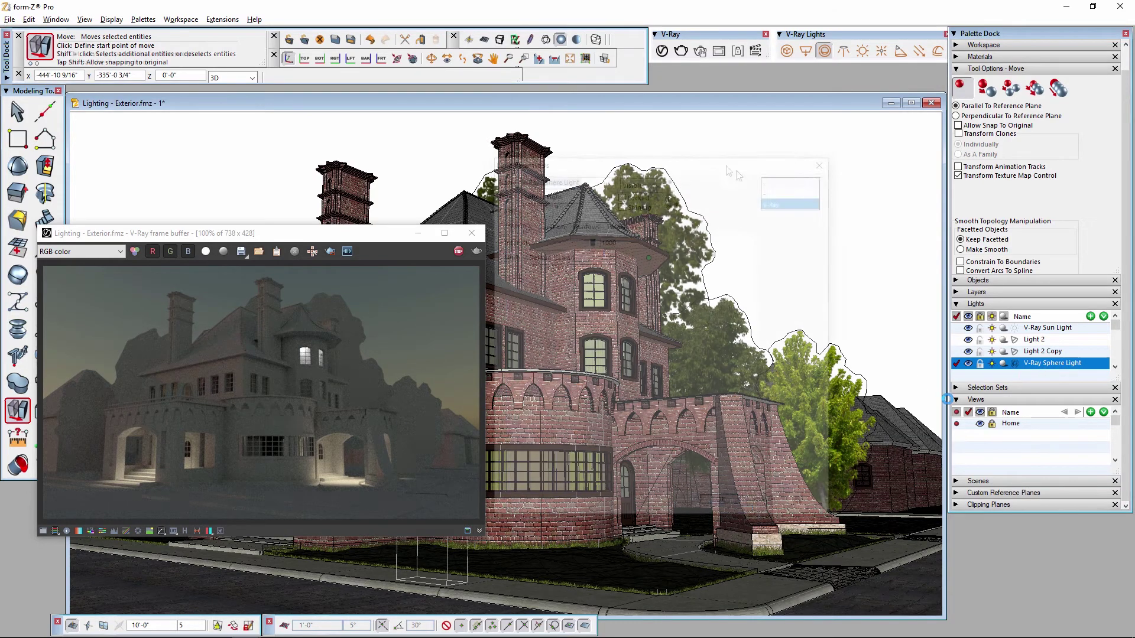
pyautogui.doubleClick(618, 254)
pyautogui.write('24')
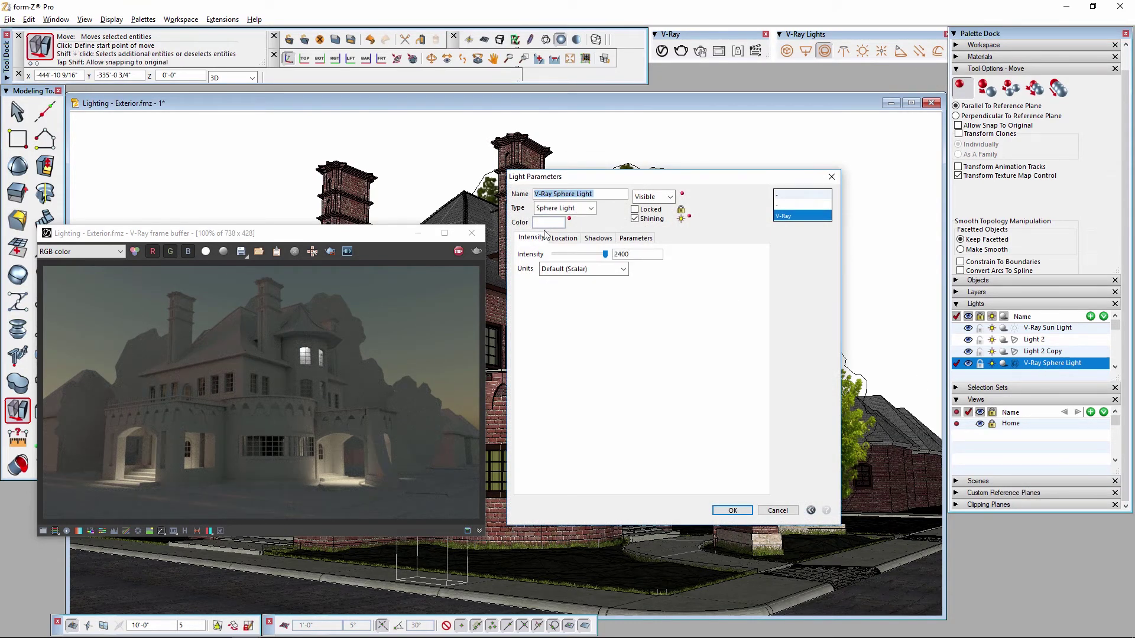
pyautogui.click(548, 222)
pyautogui.click(621, 251)
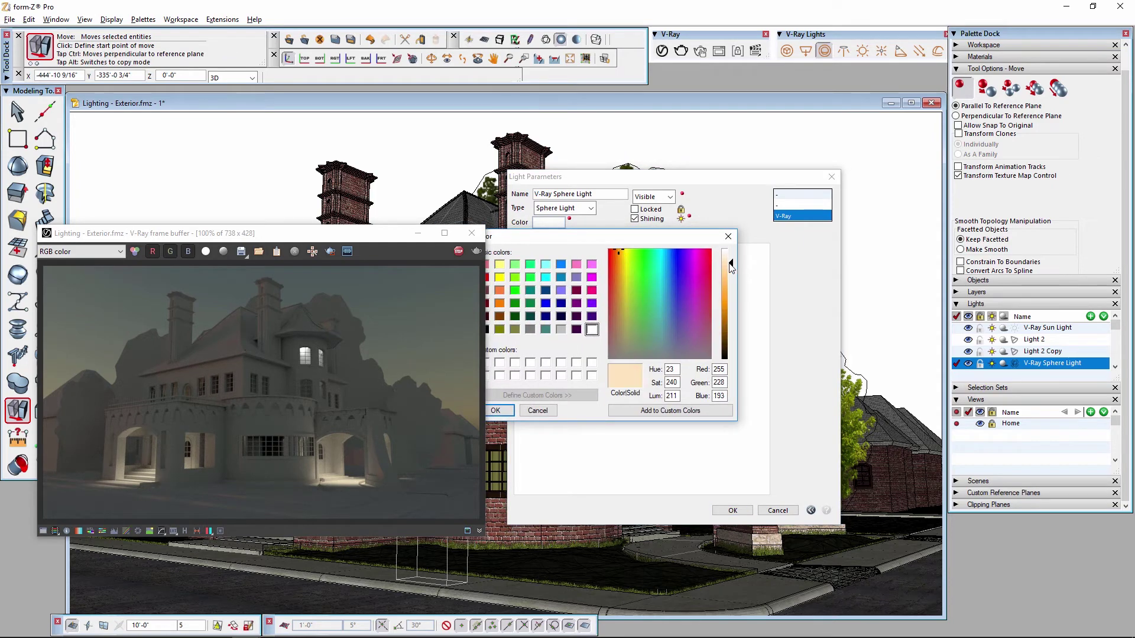
pyautogui.click(725, 272)
pyautogui.press('Return')
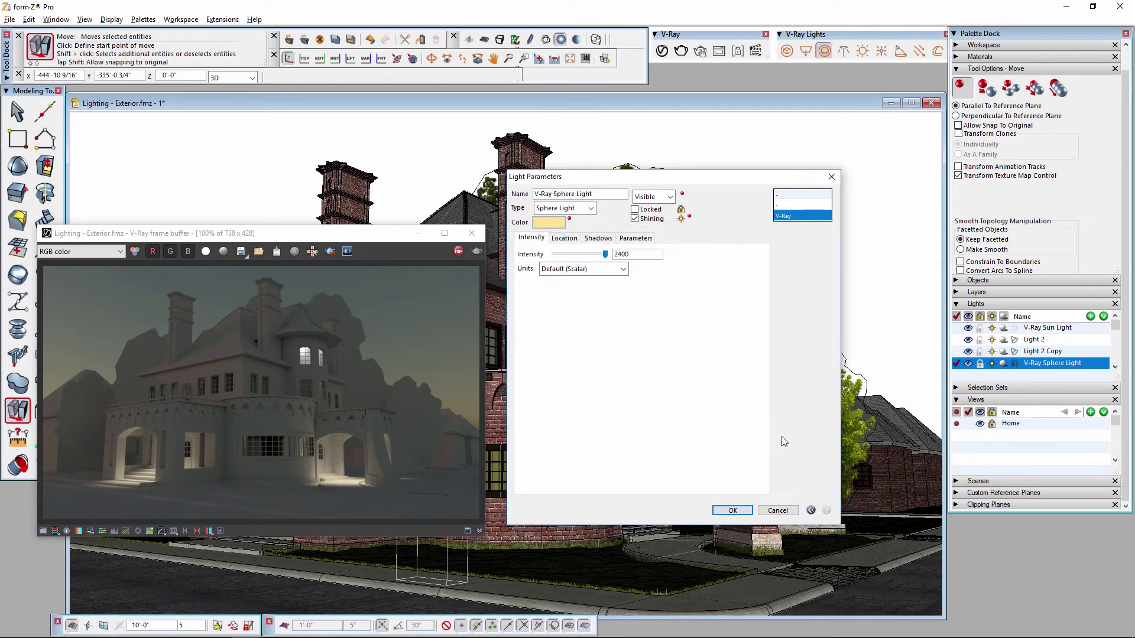
pyautogui.click(733, 510)
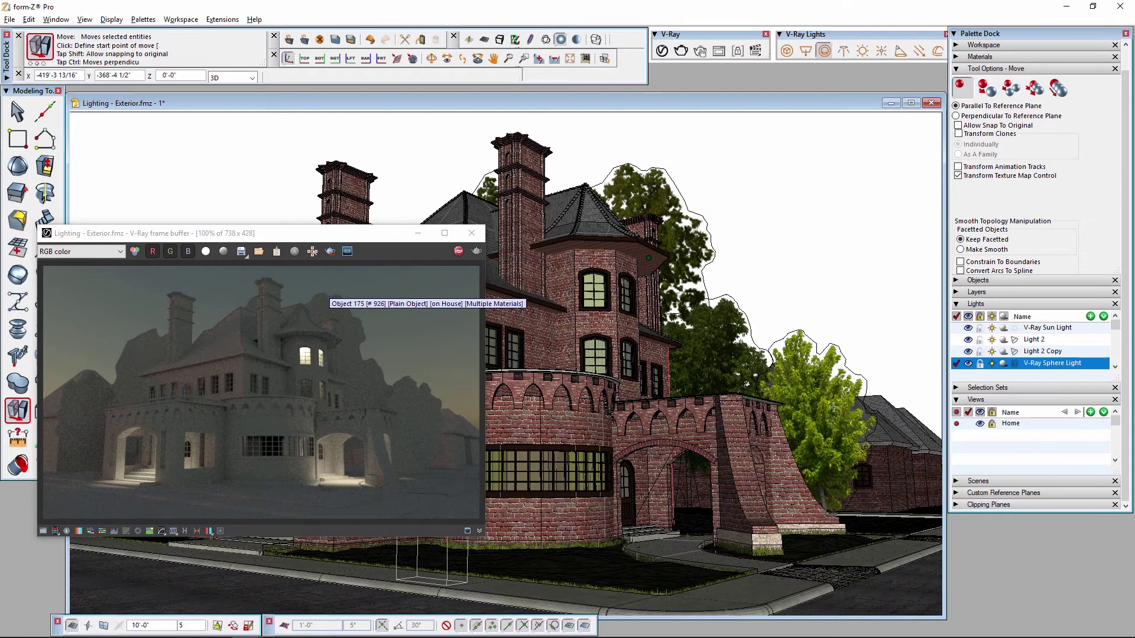
# Confirm the sphere light's intensity at 1200
pyautogui.doubleClick(1058, 366)
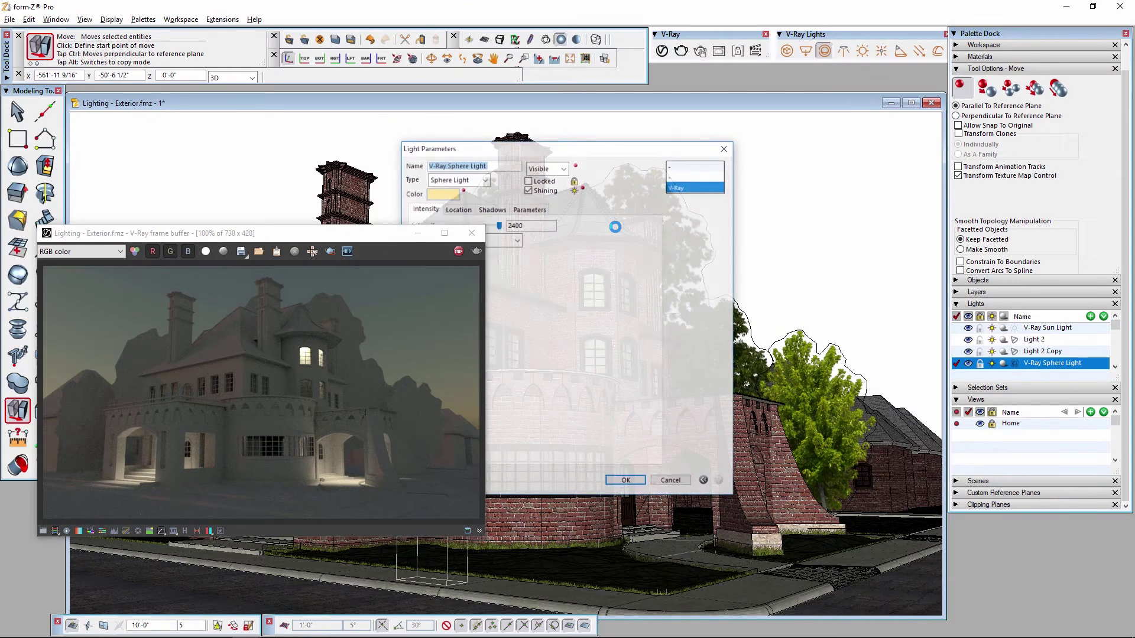
pyautogui.doubleClick(515, 225)
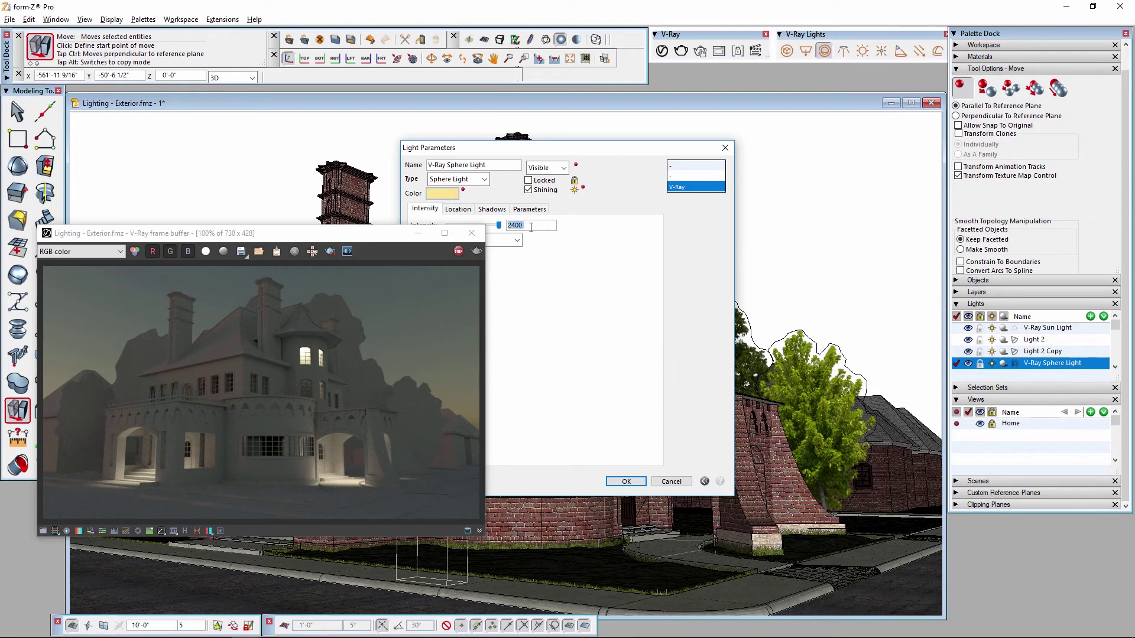
pyautogui.click(626, 481)
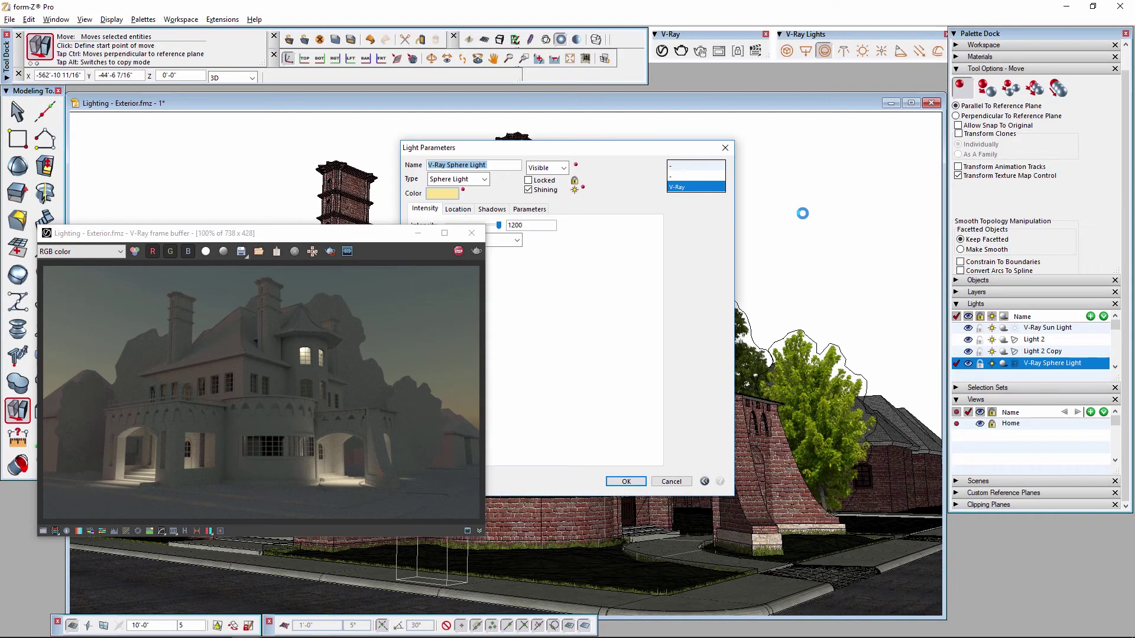
# Turn on the sphere light's Invisible option on the Parameters tab and apply it
pyautogui.moveTo(556, 151); pyautogui.dragTo(680, 162)
pyautogui.click(655, 218)
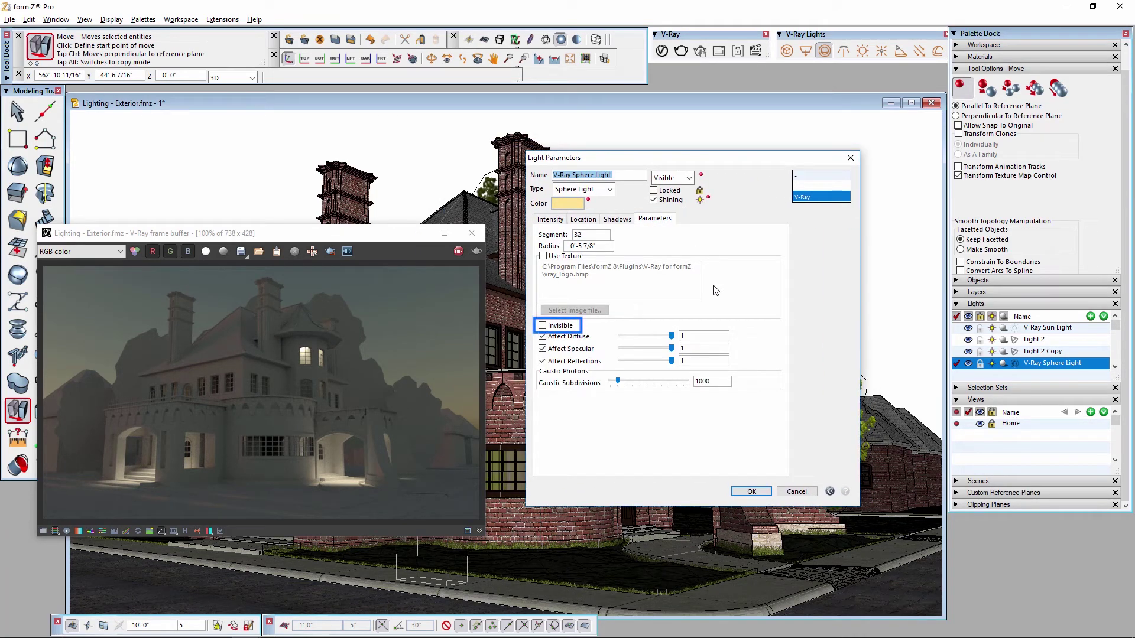
pyautogui.click(542, 325)
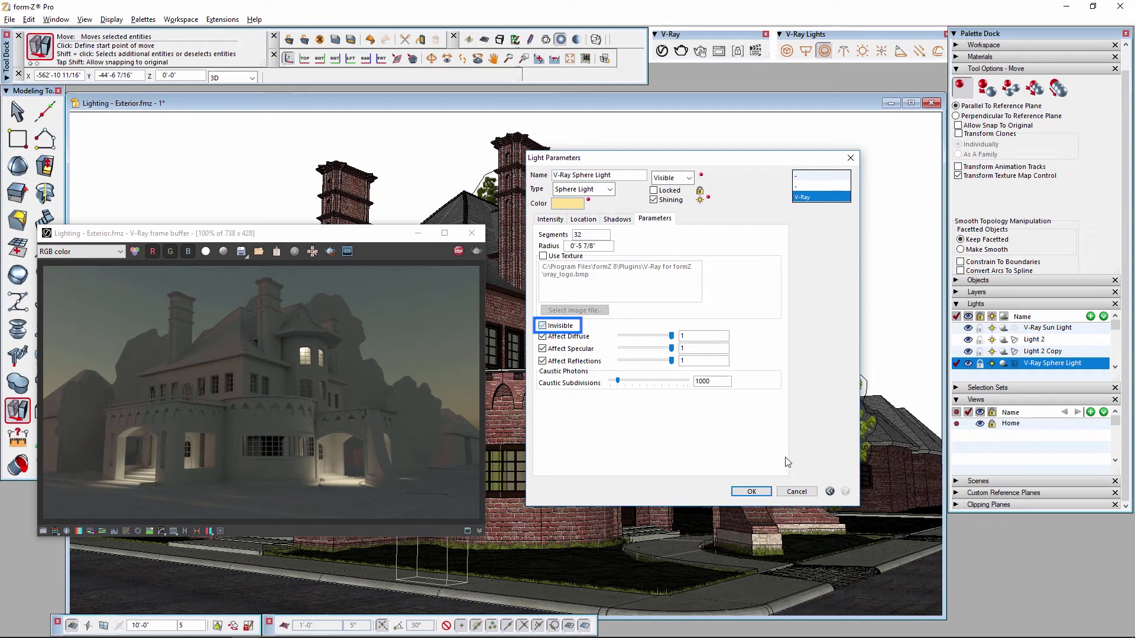
pyautogui.click(751, 491)
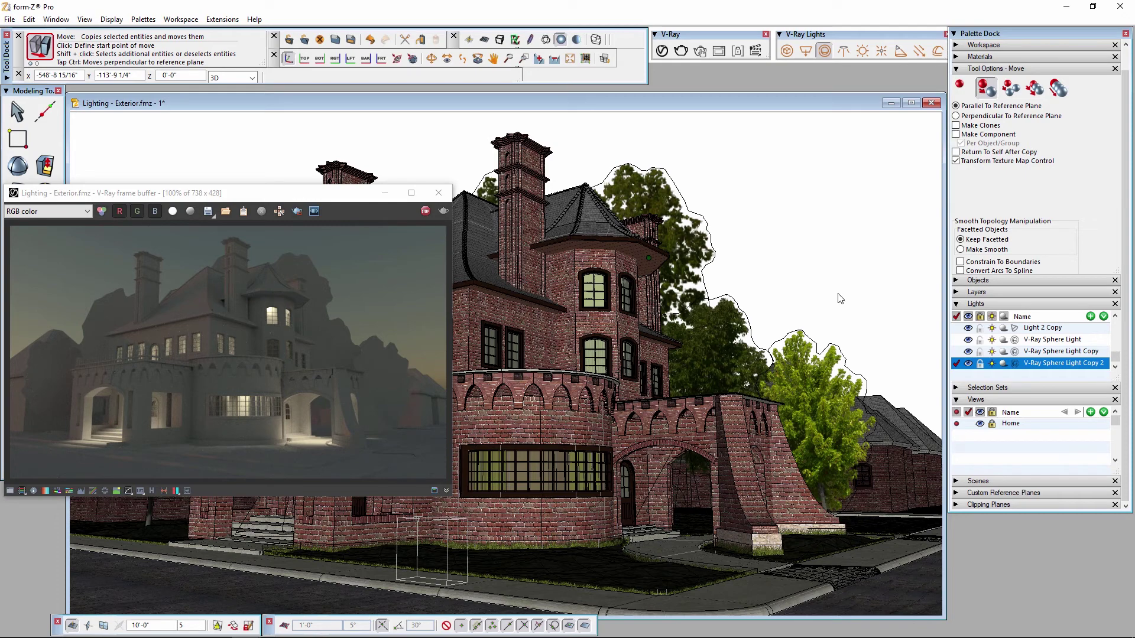
# Stop and close the interactive render, then bring up V-Ray's Render Output settings
pyautogui.click(426, 212)
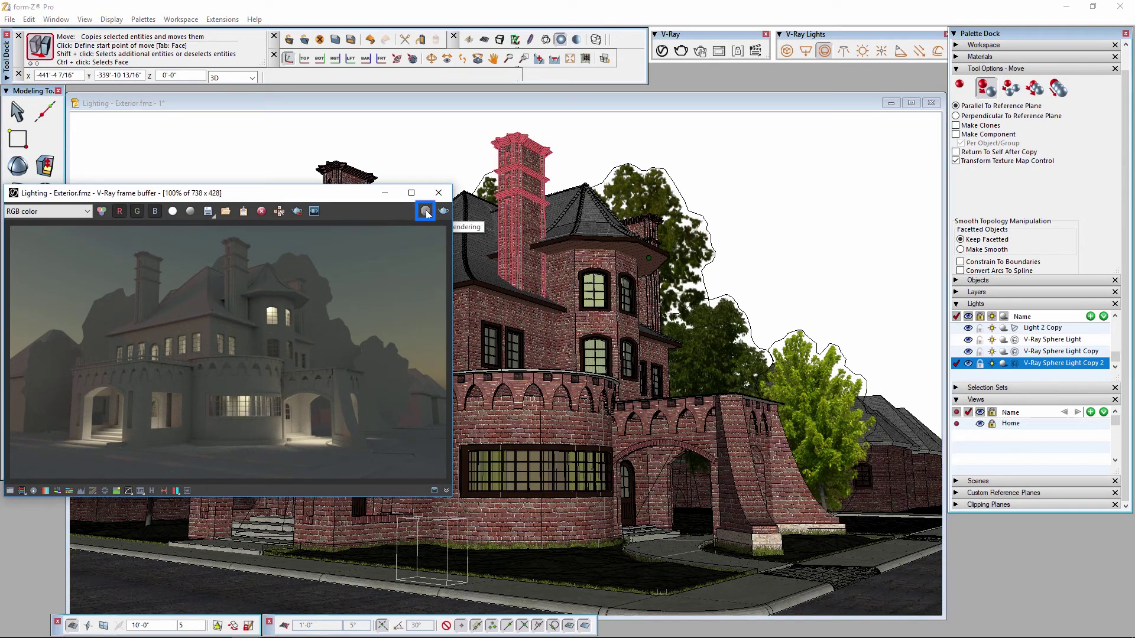
pyautogui.click(438, 192)
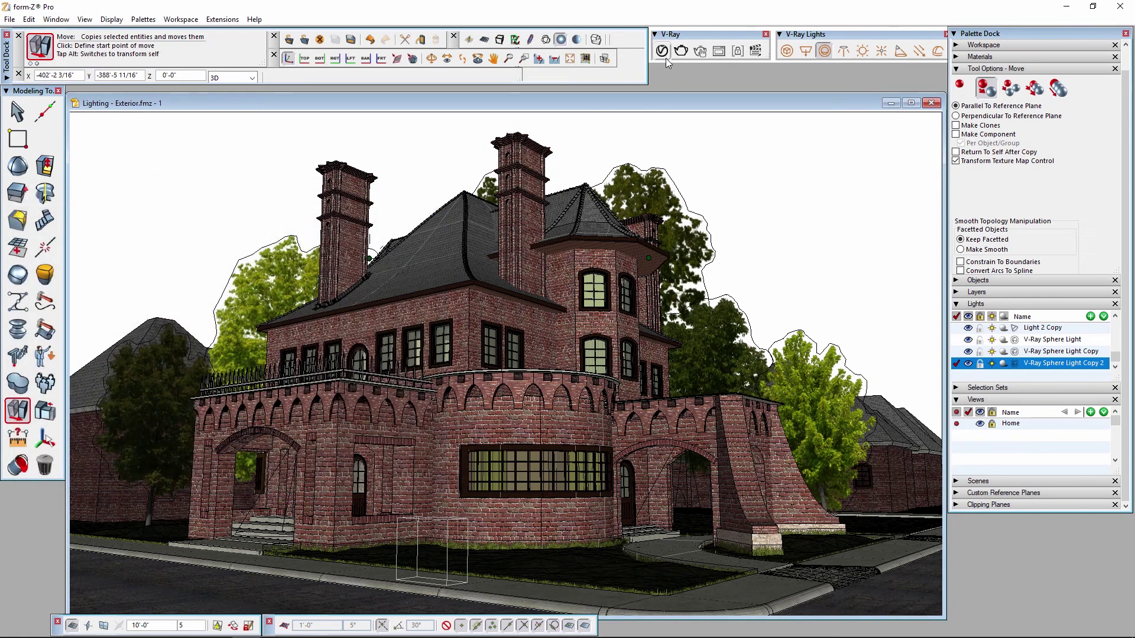
pyautogui.click(662, 52)
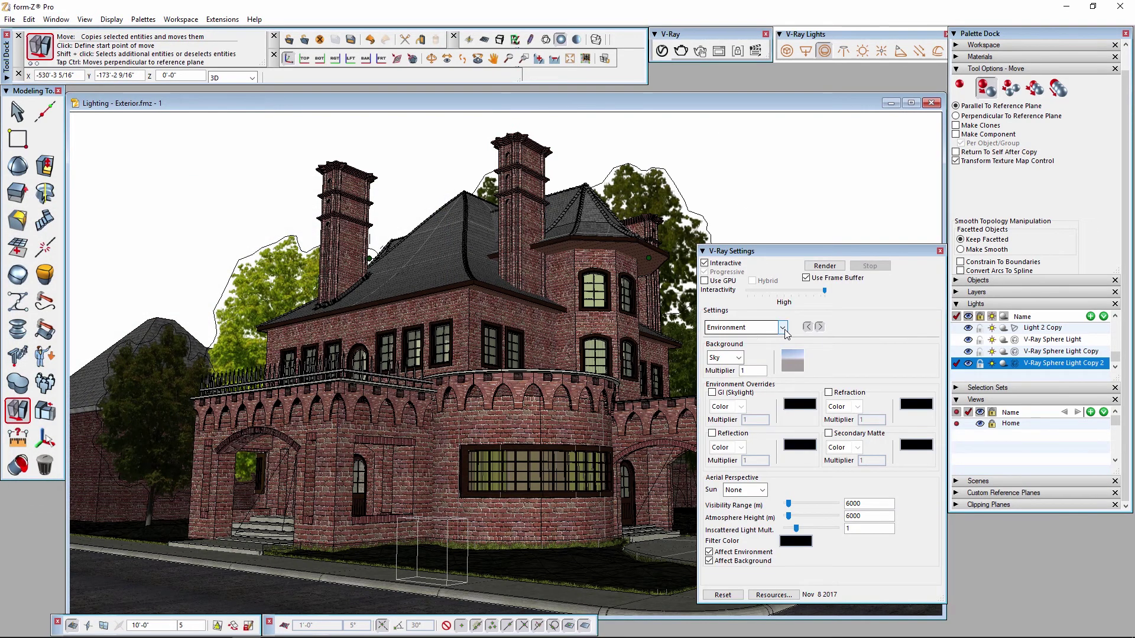
pyautogui.click(784, 330)
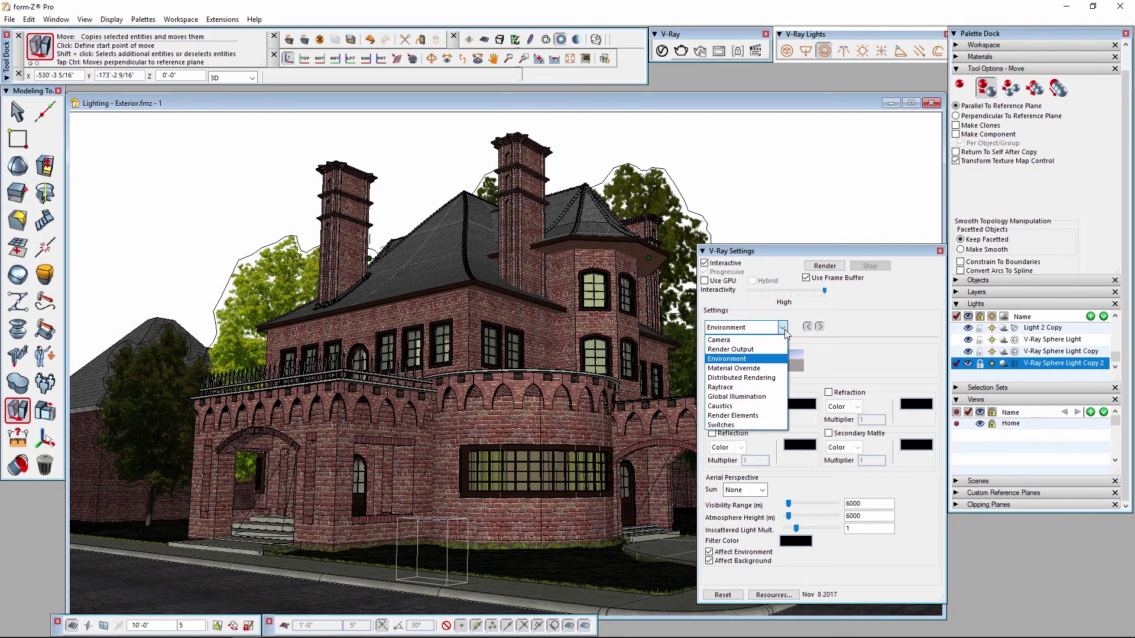
pyautogui.click(772, 371)
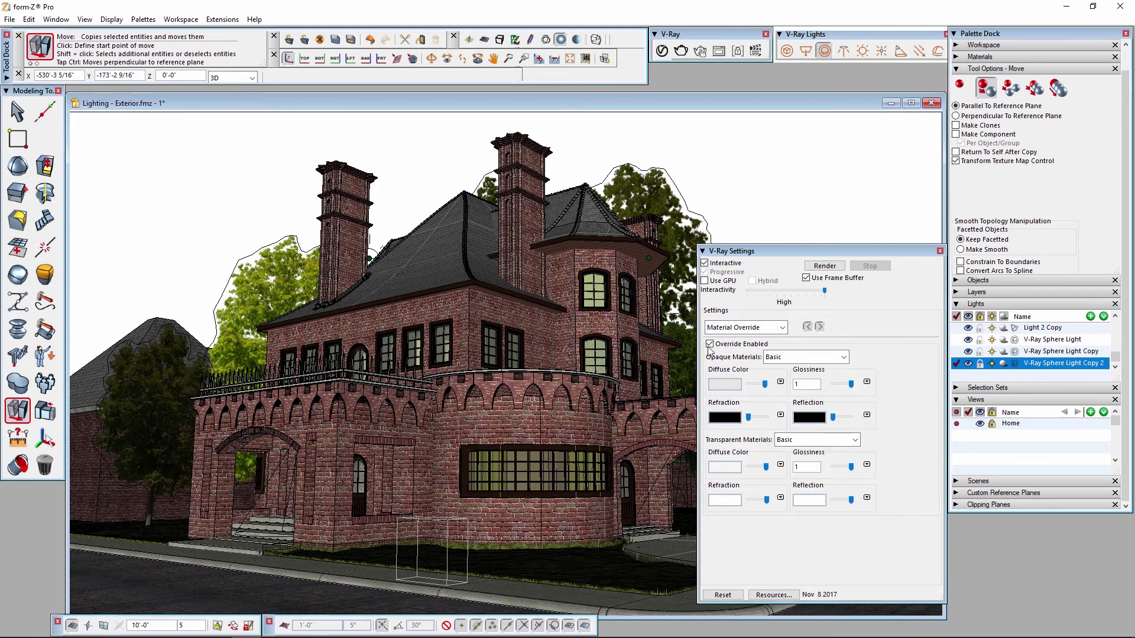
pyautogui.click(783, 328)
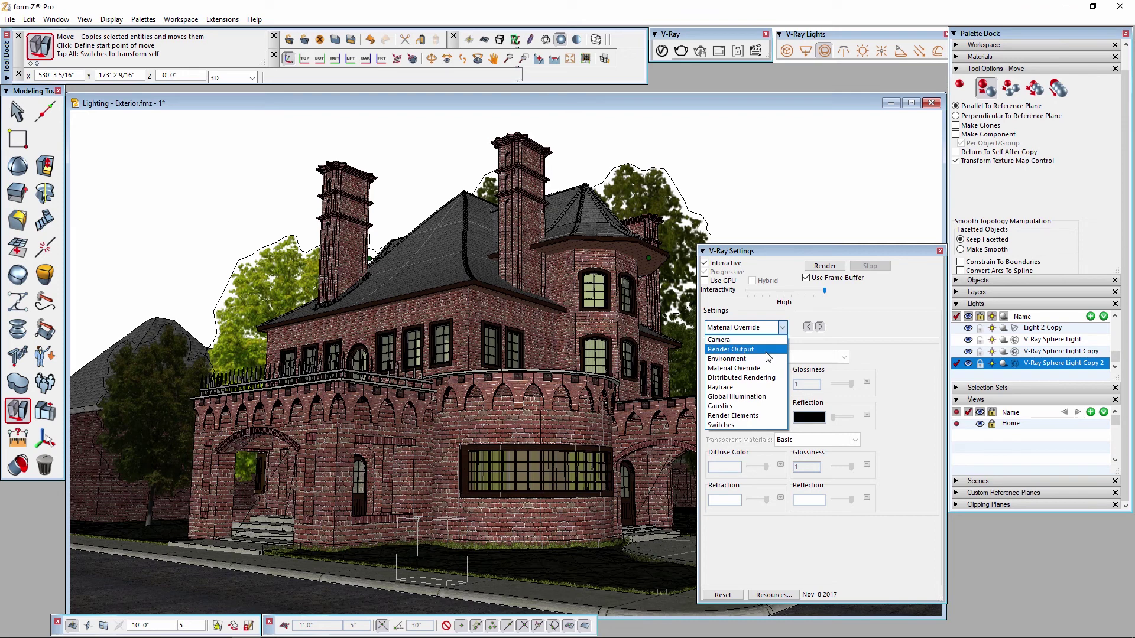
pyautogui.click(767, 351)
# Set output to 1200 × 695, turn off Interactive, and start the final render
pyautogui.doubleClick(845, 347)
pyautogui.write('1200')
pyautogui.press('Tab')
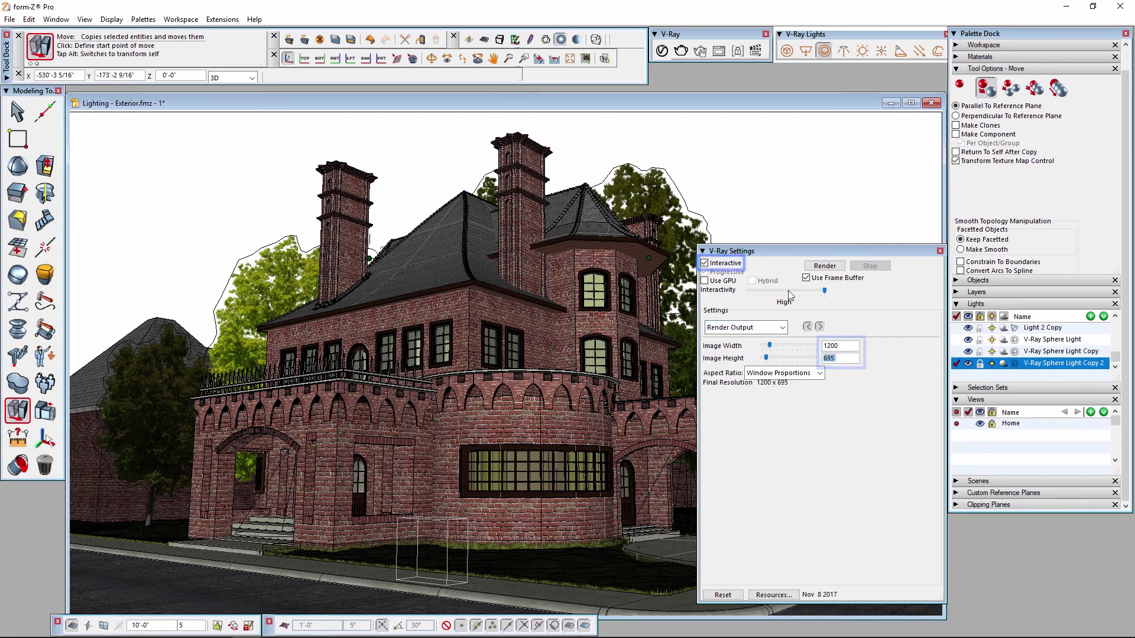
pyautogui.press('Return')
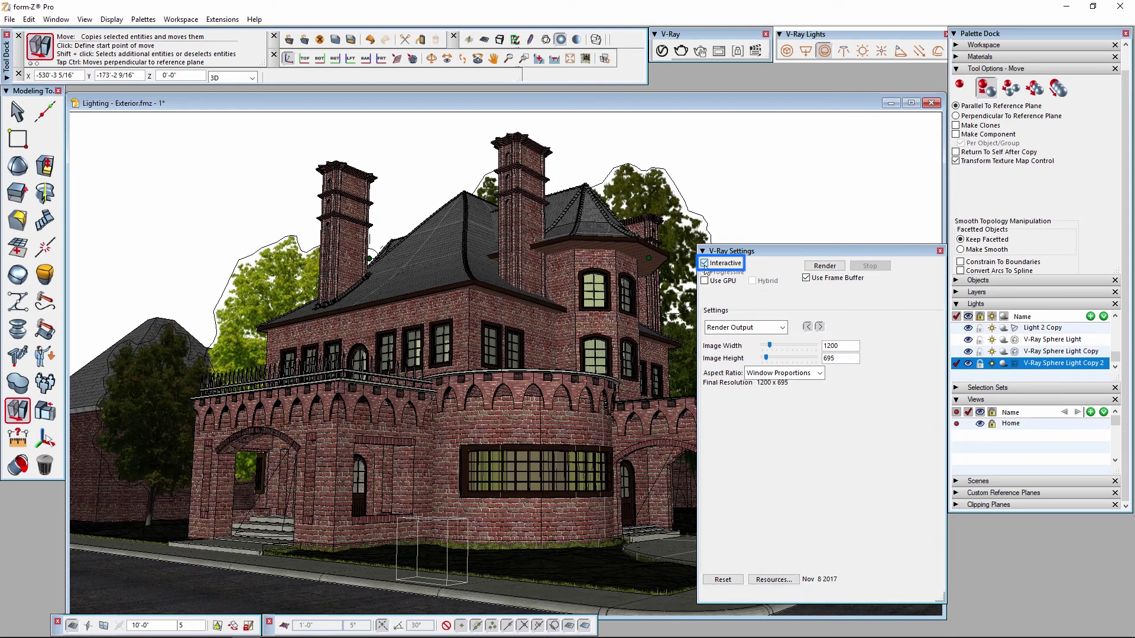
pyautogui.click(705, 265)
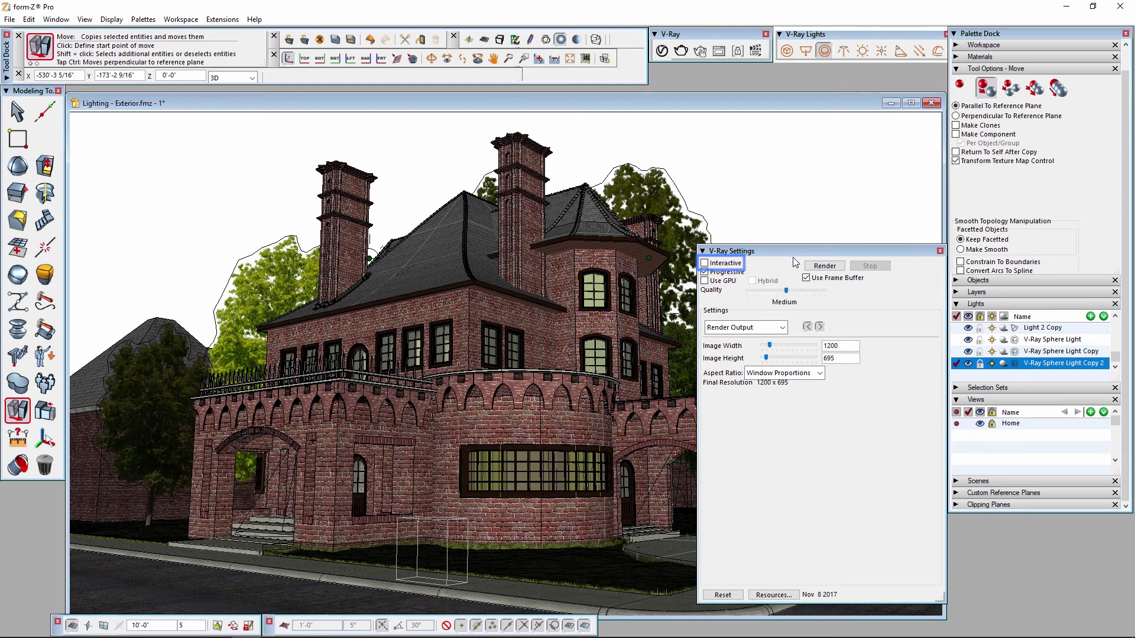
pyautogui.click(834, 268)
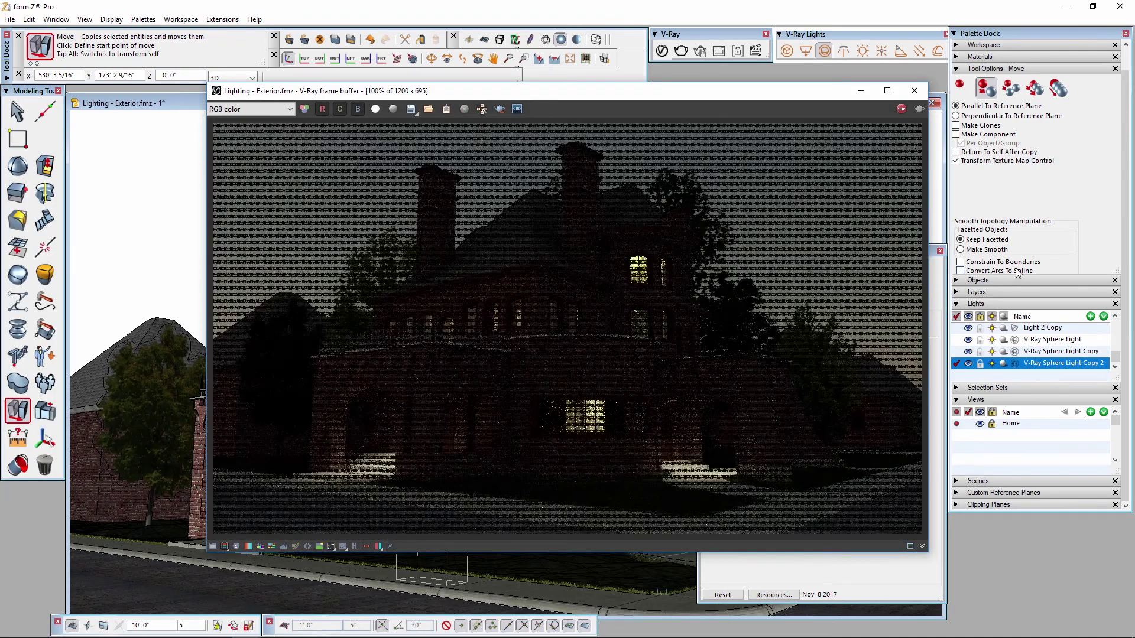